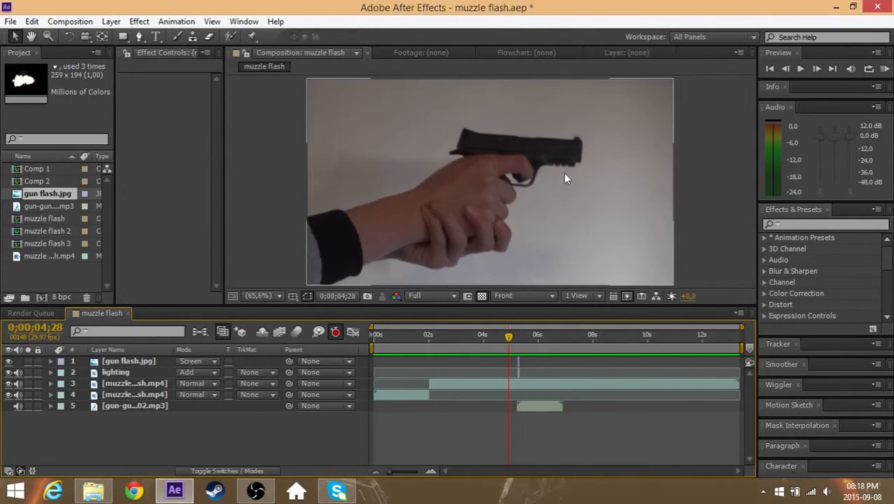
# Step: Preview the muzzle flash composition from the start and inspect the shot frame at 0;00;05;08
pyautogui.moveTo(508, 339); pyautogui.dragTo(359, 359)
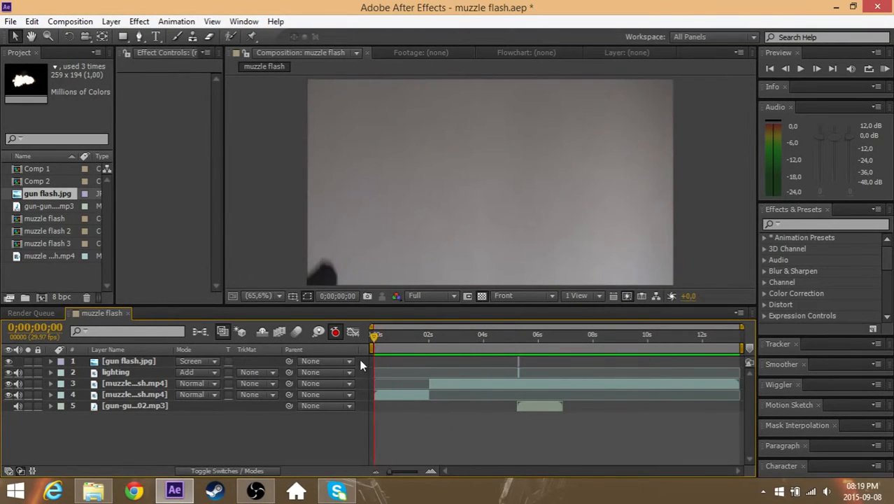
pyautogui.click(884, 70)
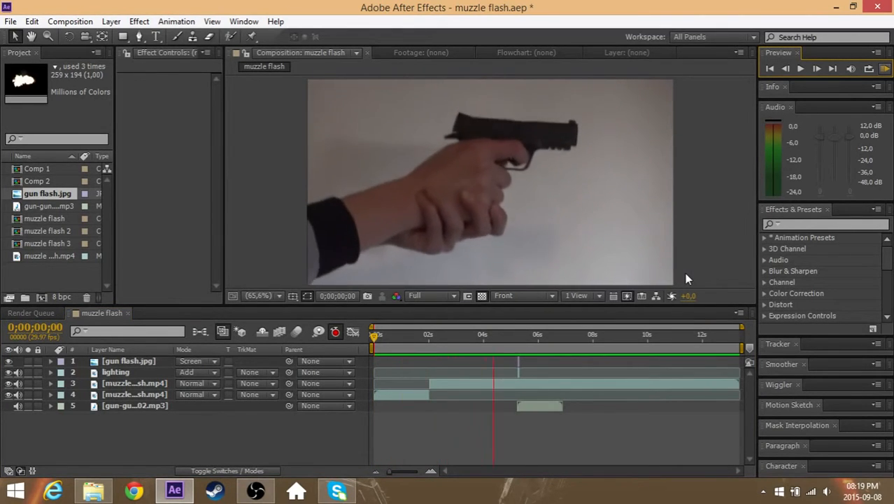
pyautogui.press('space')
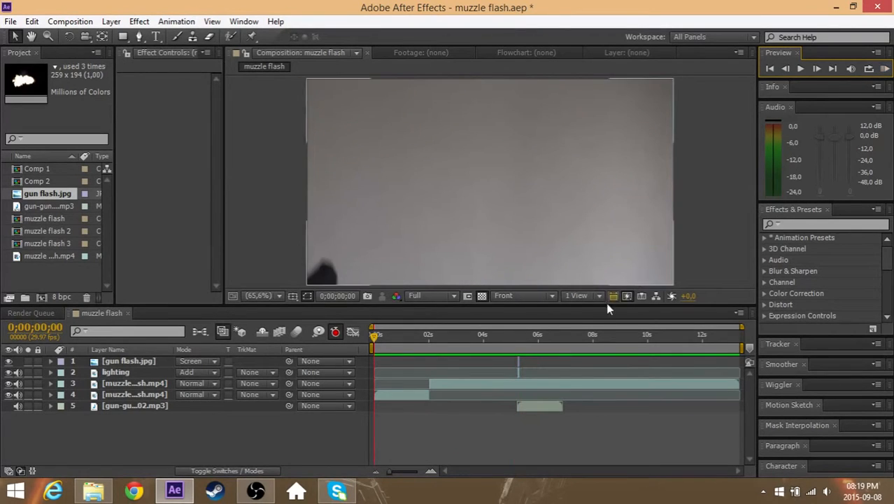
pyautogui.moveTo(374, 337); pyautogui.dragTo(518, 343)
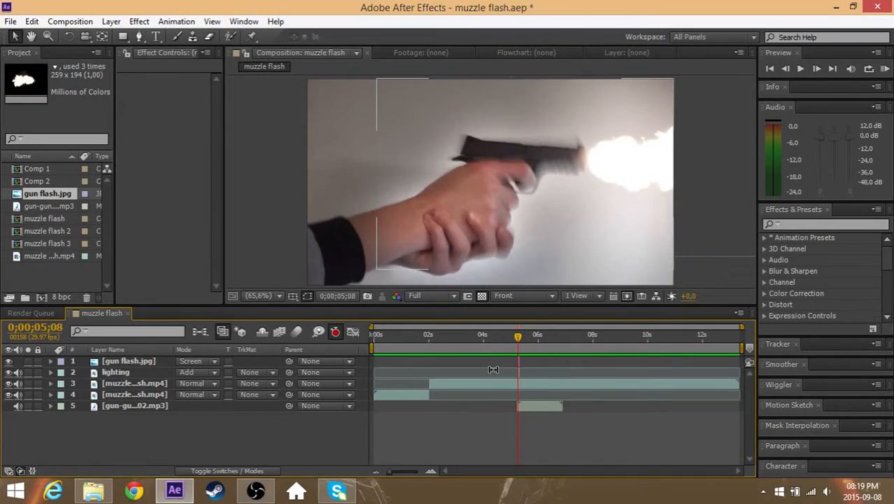
# Step: Create a new composition with the default 1280 x 720 px, 25 fps, five-second settings
pyautogui.click(70, 22)
pyautogui.click(87, 33)
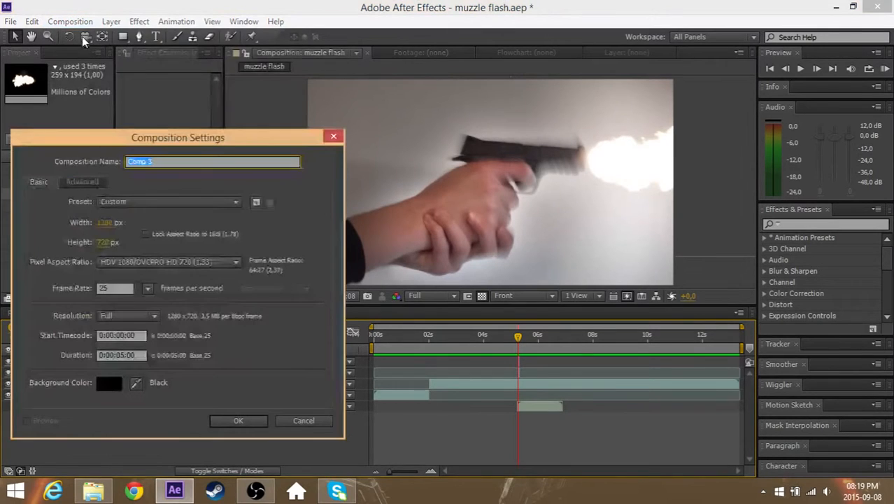
pyautogui.click(252, 423)
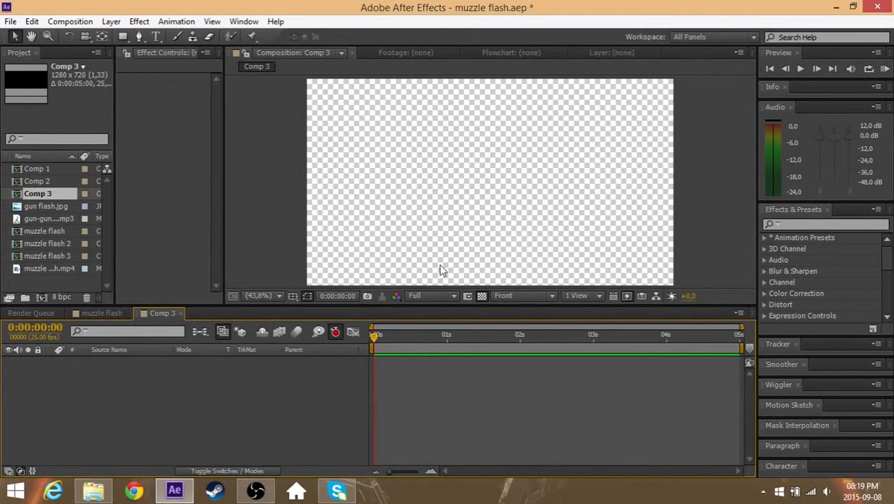
# Step: Create a composition from the muzzle flash.mp4 footage and go to the shot frame at 0;00;05;08
pyautogui.click(45, 267)
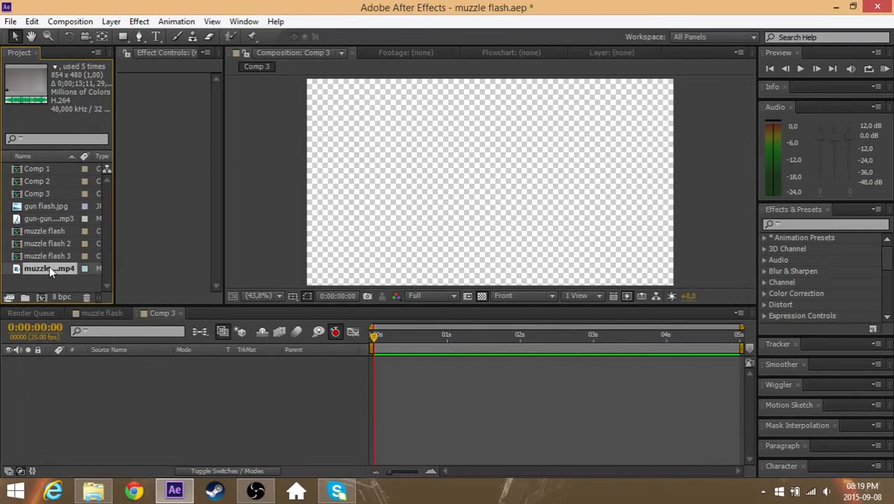
pyautogui.moveTo(49, 270); pyautogui.dragTo(43, 296)
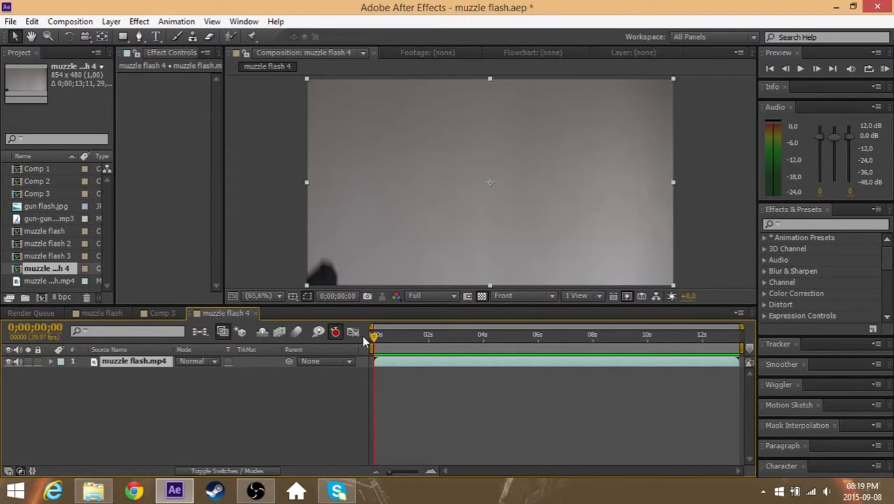
pyautogui.moveTo(374, 336); pyautogui.dragTo(519, 354)
pyautogui.click(821, 69)
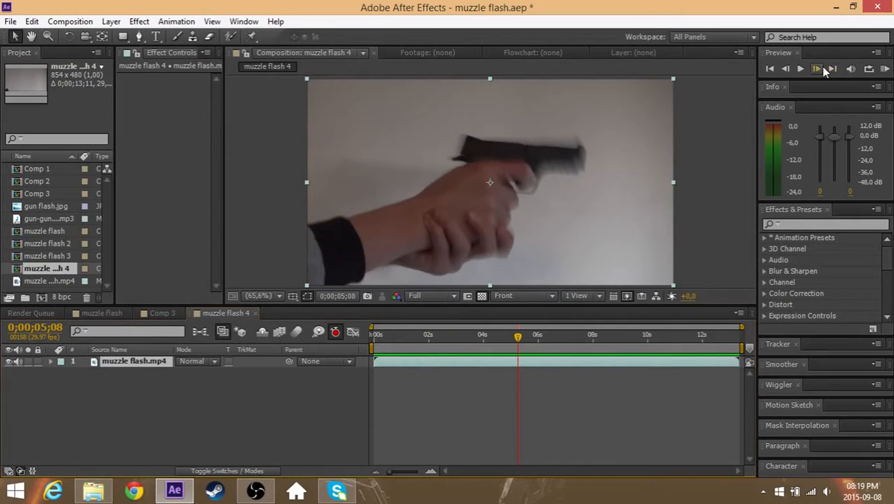
pyautogui.click(817, 68)
pyautogui.click(785, 69)
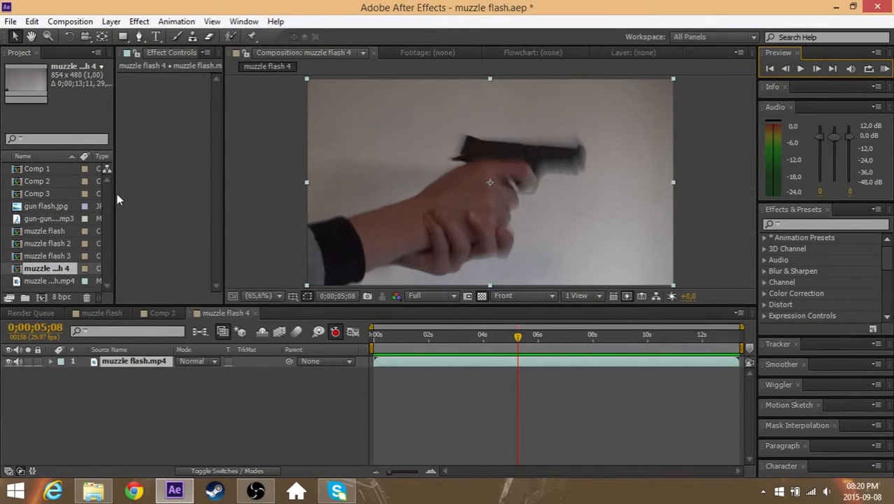
# Step: Add gun flash.jpg over the gun's muzzle, then flip it and enlarge it about its centre
pyautogui.click(106, 281)
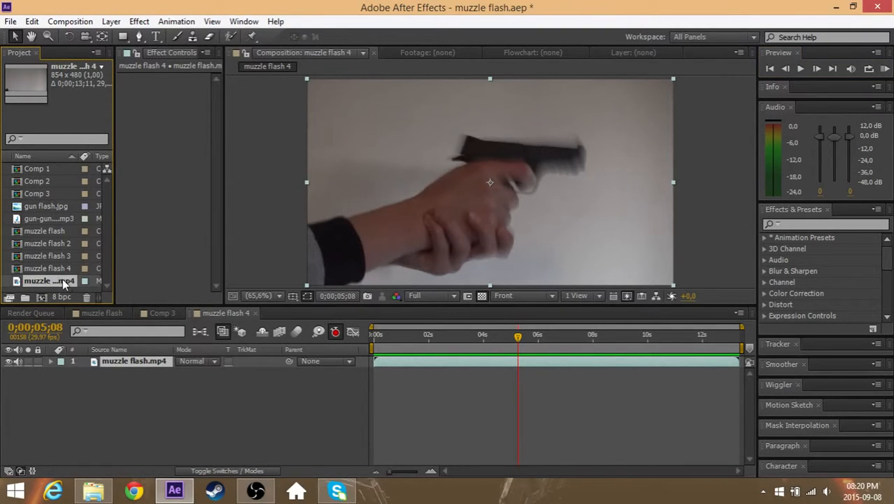
pyautogui.click(45, 258)
pyautogui.click(45, 231)
pyautogui.click(45, 207)
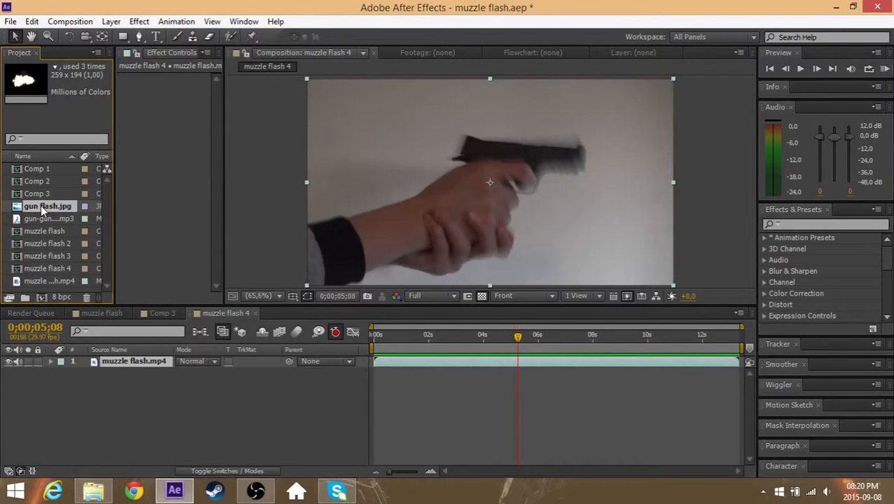
pyautogui.moveTo(31, 206); pyautogui.dragTo(633, 164)
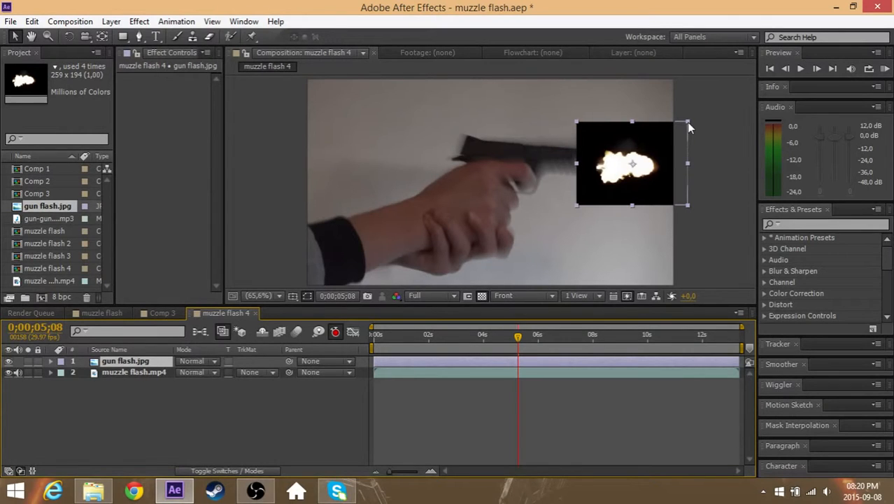
pyautogui.moveTo(687, 122); pyautogui.dragTo(543, 234)
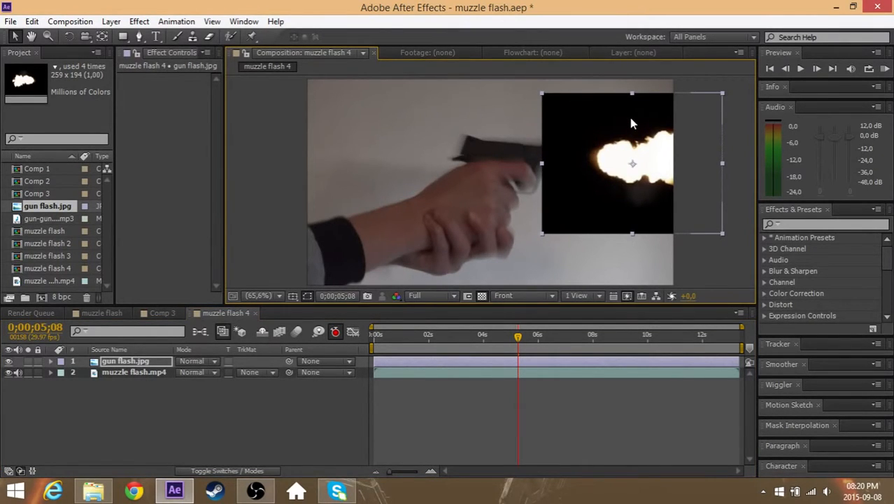
# Step: Set the gun flash layer's blending mode to Screen and fit the slightly enlarged flash against the end of the barrel
pyautogui.rightClick(639, 144)
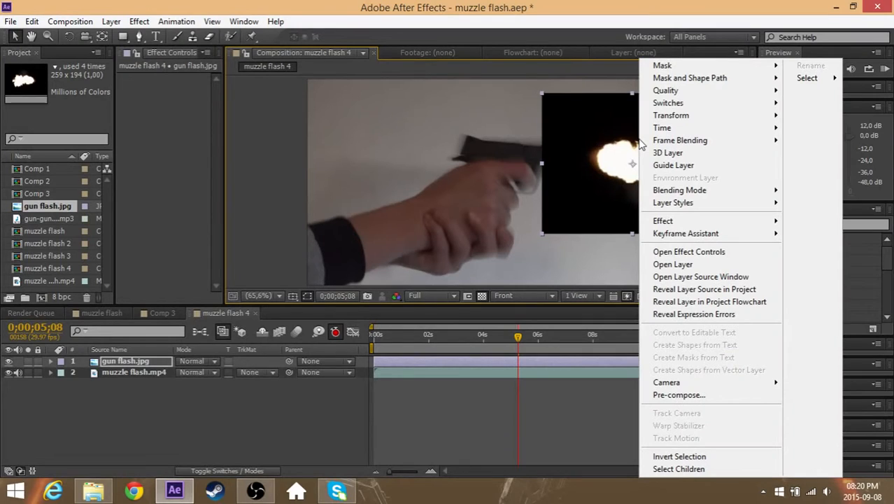
pyautogui.moveTo(661, 190)
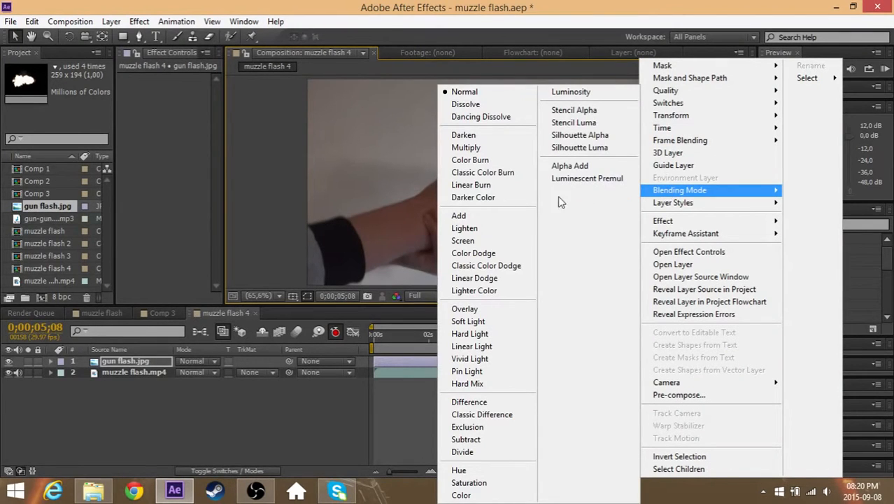
pyautogui.click(462, 240)
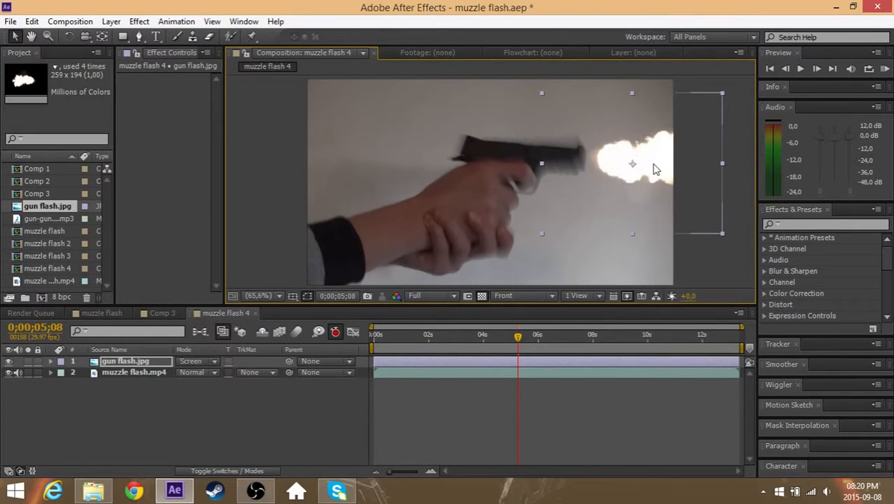
pyautogui.moveTo(664, 175); pyautogui.dragTo(653, 177)
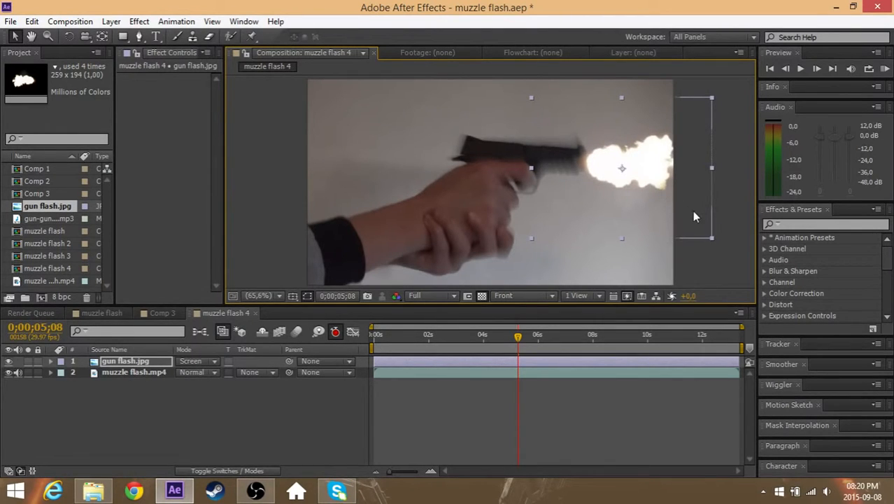
pyautogui.moveTo(712, 239); pyautogui.dragTo(715, 243)
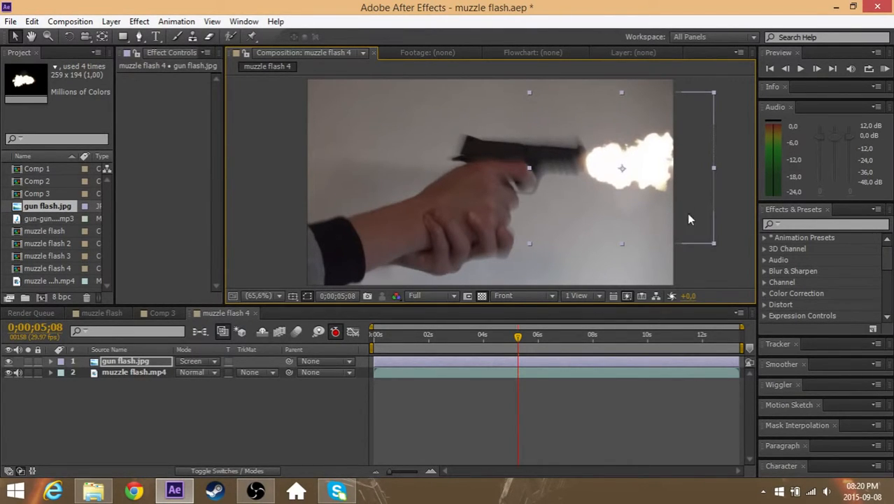
pyautogui.moveTo(651, 163); pyautogui.dragTo(652, 160)
pyautogui.click(701, 275)
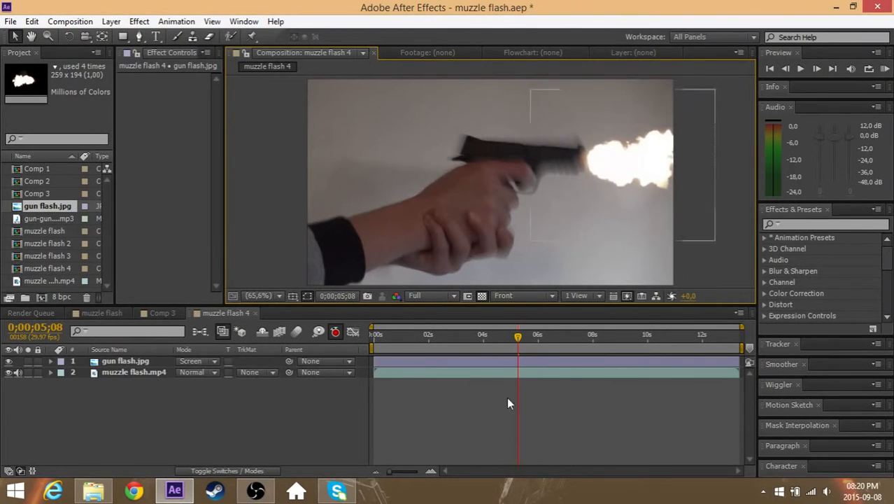
# Step: Trim the gun flash layer to two frames starting at 0;00;05;08 and check it against the following frame
pyautogui.click(400, 360)
pyautogui.moveTo(373, 362); pyautogui.dragTo(515, 371)
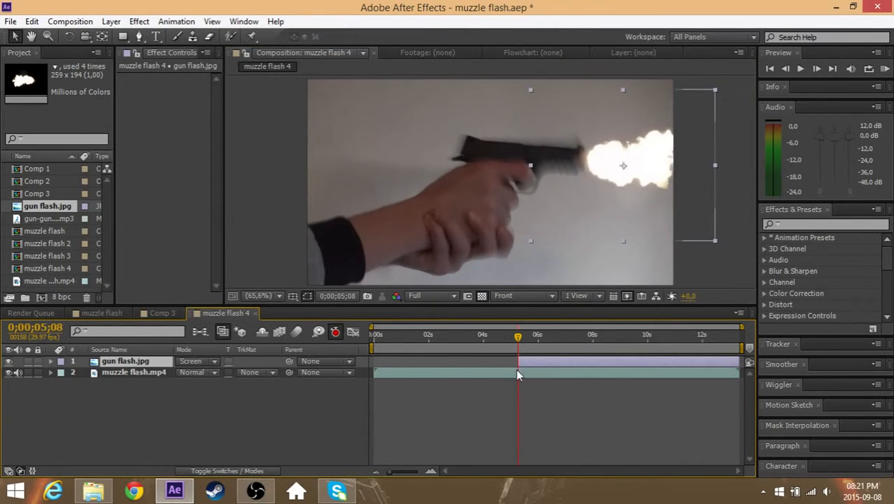
pyautogui.moveTo(740, 361); pyautogui.dragTo(521, 376)
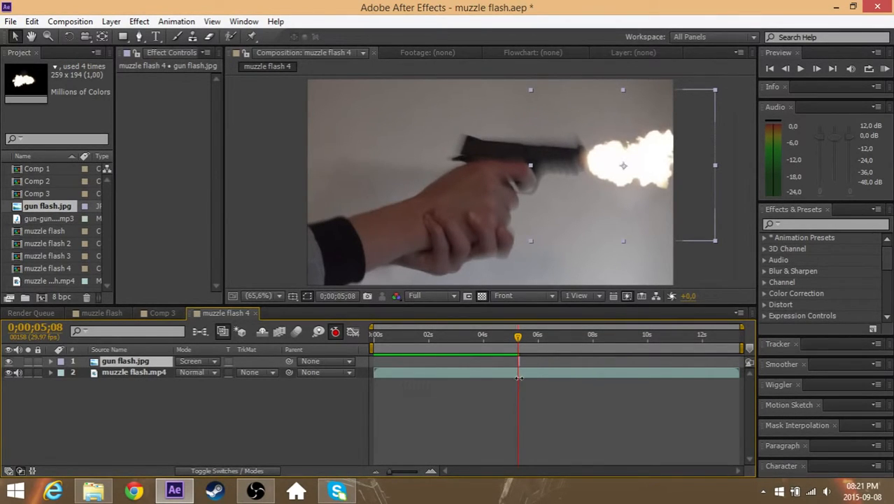
pyautogui.moveTo(392, 472); pyautogui.dragTo(417, 470)
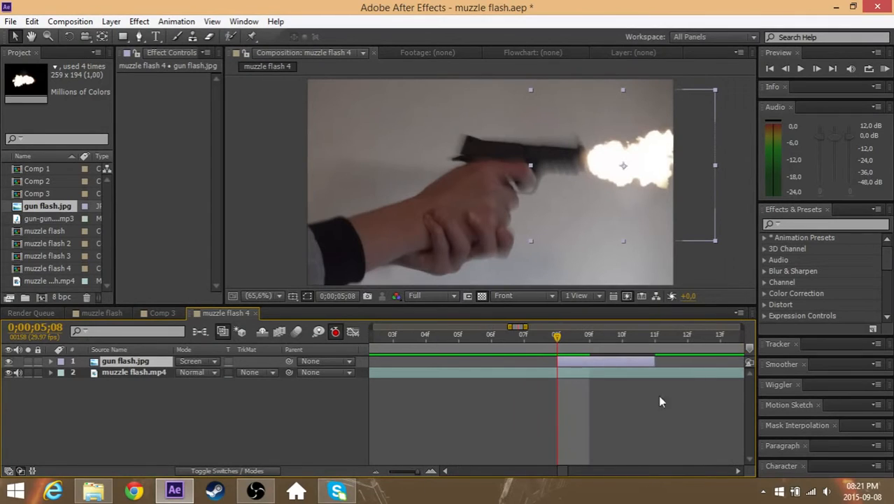
pyautogui.moveTo(658, 361); pyautogui.dragTo(615, 366)
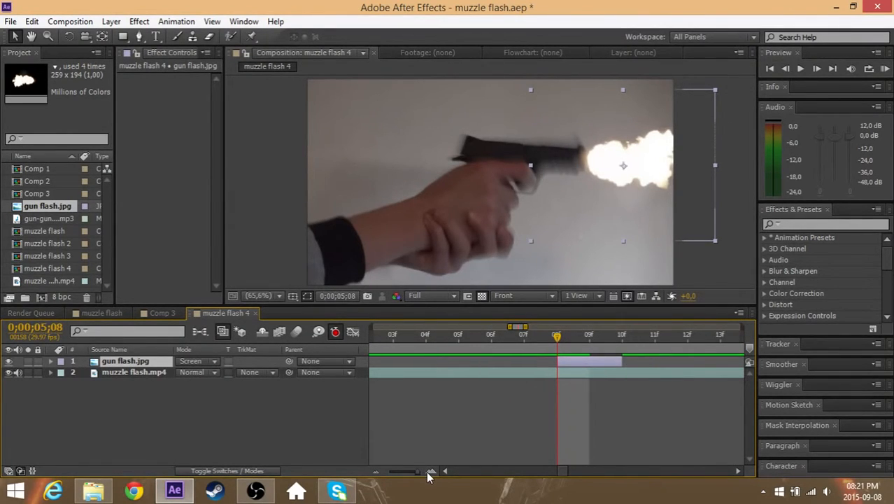
pyautogui.moveTo(431, 472); pyautogui.dragTo(382, 477)
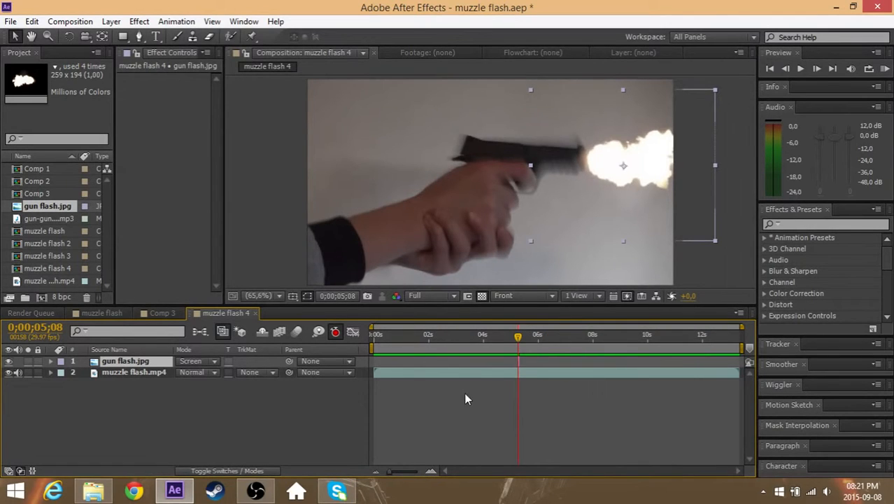
pyautogui.moveTo(519, 339)
pyautogui.mouseDown()
pyautogui.moveTo(480, 345)
pyautogui.moveTo(539, 341)
pyautogui.moveTo(496, 352)
pyautogui.moveTo(516, 349)
pyautogui.mouseUp()
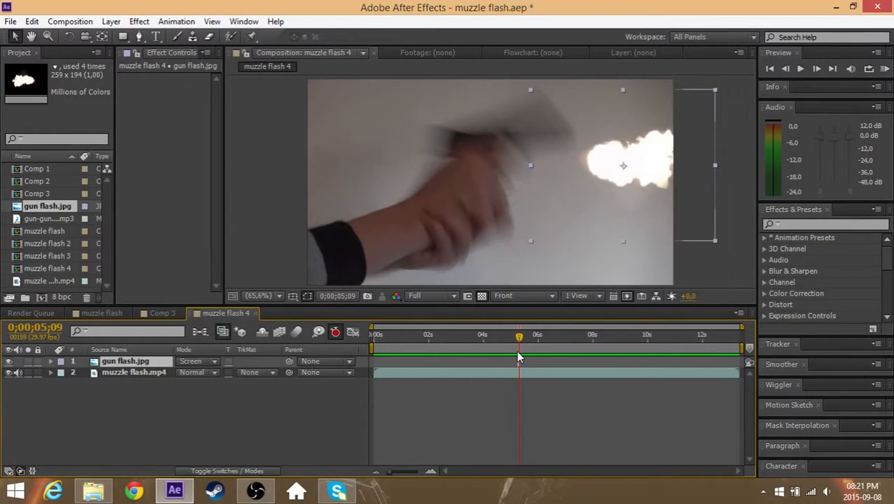
pyautogui.click(786, 69)
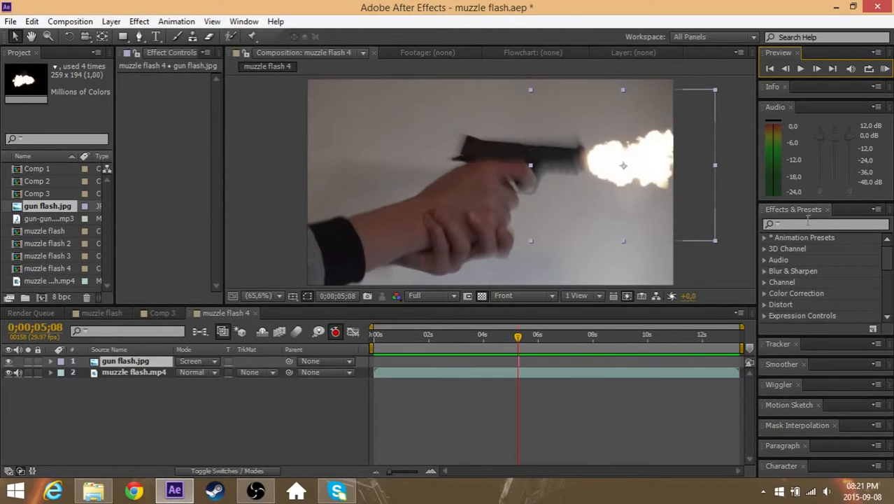
# Step: Find the Stylize Glow effect and apply it to the gun flash layer
pyautogui.click(798, 223)
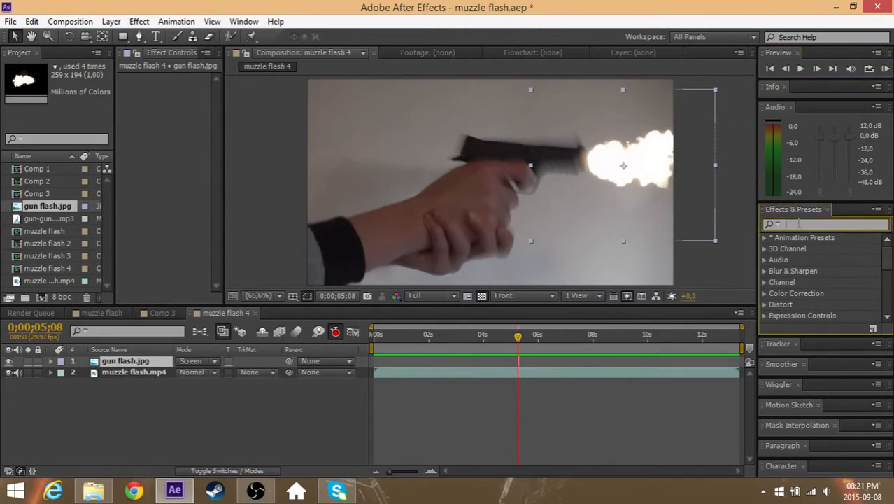
pyautogui.write('glow')
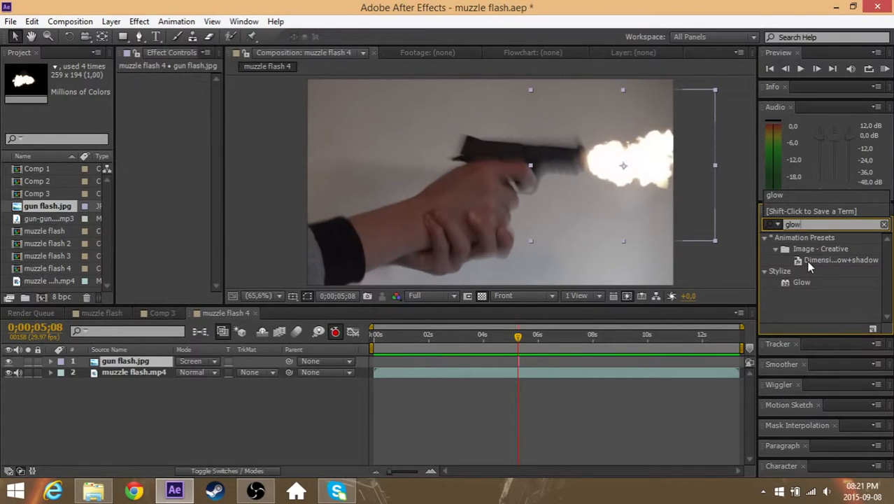
pyautogui.moveTo(807, 282); pyautogui.dragTo(646, 158)
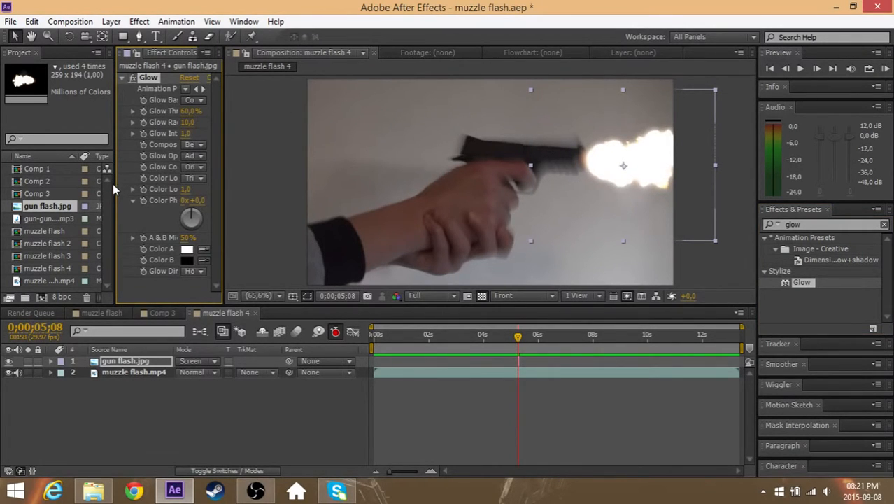
# Step: Set the flash's Glow Intensity to 0,5, Glow Radius to 46,0 and Glow Threshold to 31,8%
pyautogui.moveTo(114, 185); pyautogui.dragTo(65, 187)
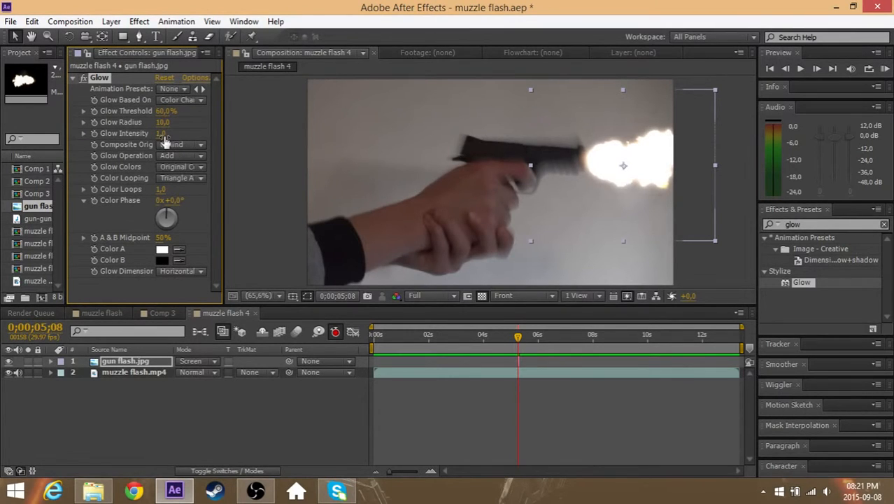
pyautogui.click(162, 134)
pyautogui.write('0,5')
pyautogui.press('Return')
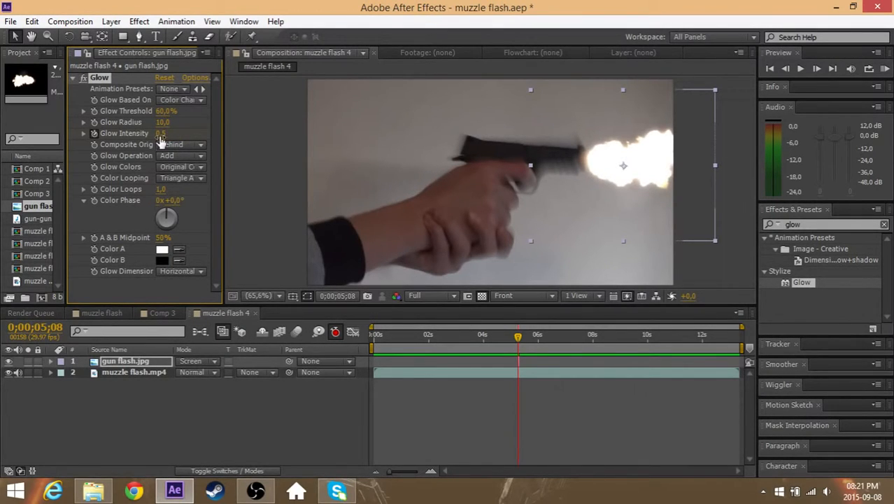
pyautogui.moveTo(168, 122); pyautogui.dragTo(184, 122)
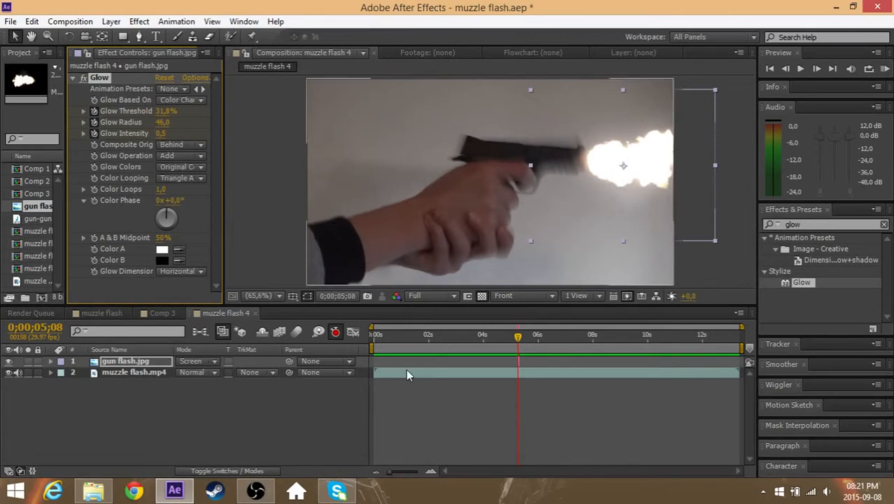
pyautogui.click(486, 363)
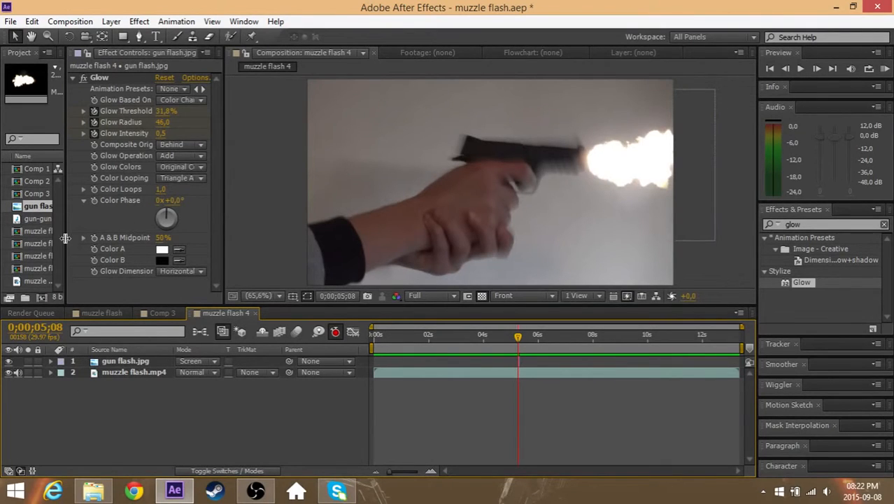
pyautogui.moveTo(128, 246); pyautogui.dragTo(151, 246)
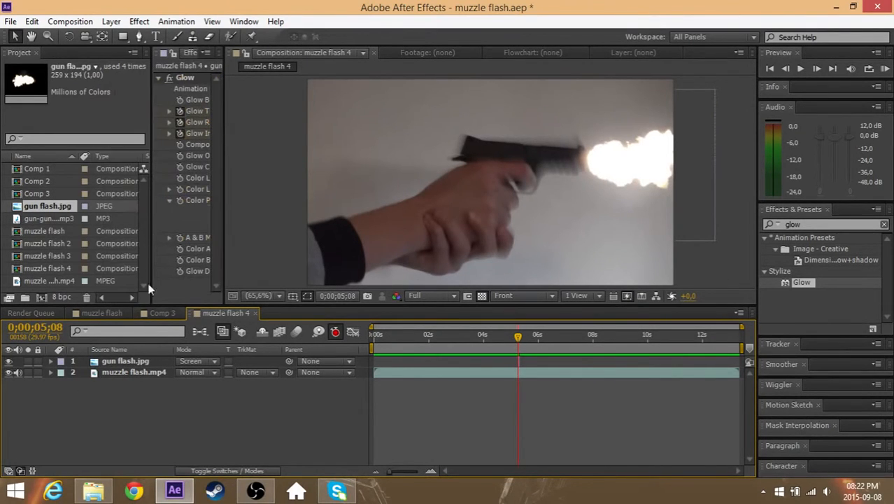
# Step: Duplicate the muzzle flash.mp4 footage layer in the muzzle flash 4 composition
pyautogui.click(132, 372)
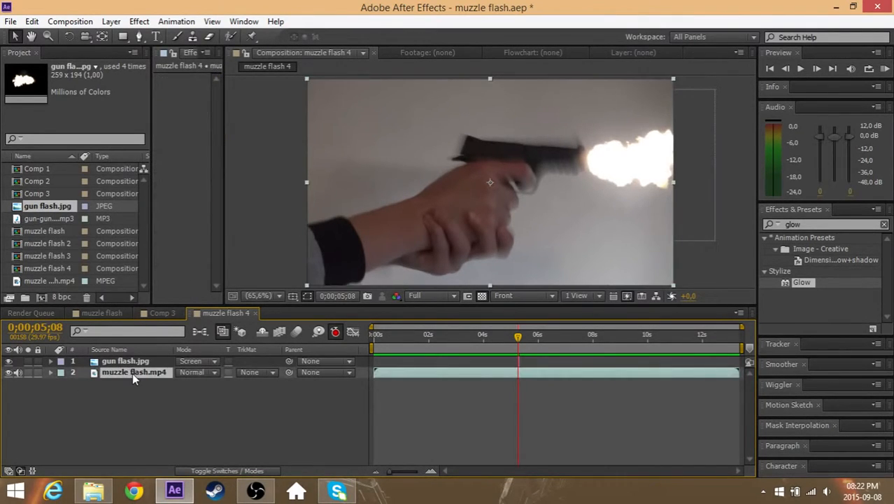
pyautogui.click(31, 22)
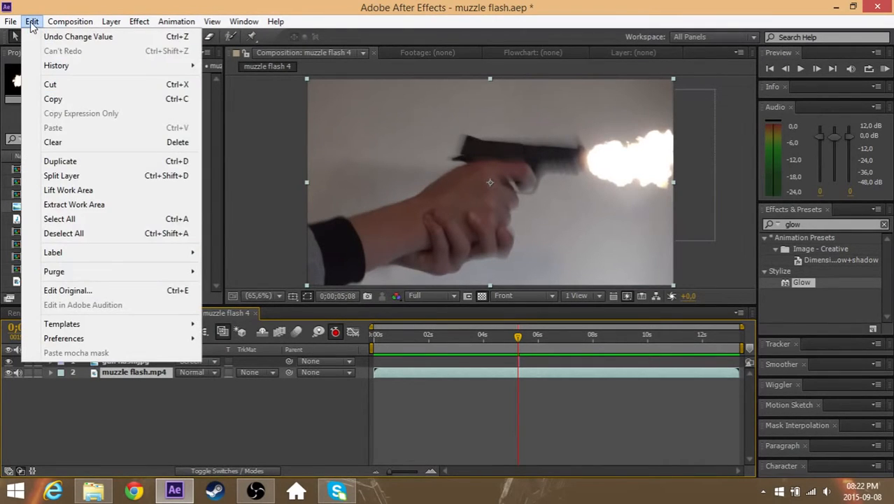
pyautogui.click(60, 162)
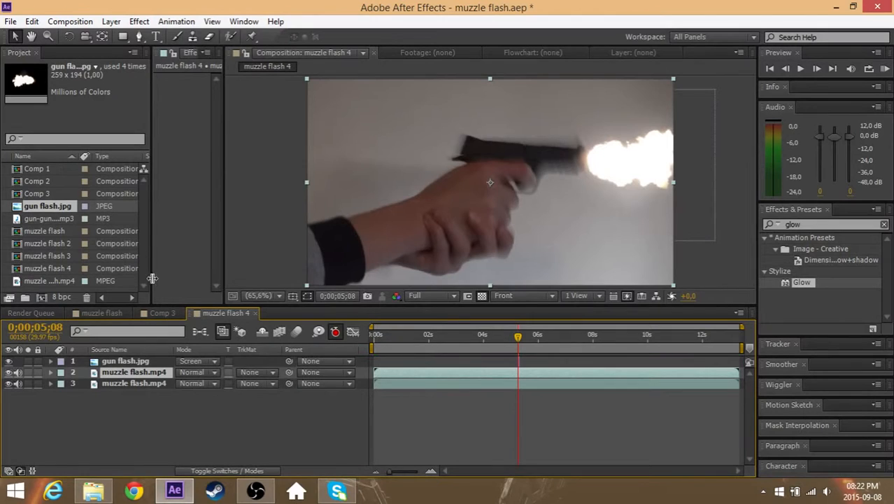
# Step: Rename the lowest footage layer as lighting and move it directly beneath the gun flash layer
pyautogui.click(157, 382)
pyautogui.rightClick(156, 382)
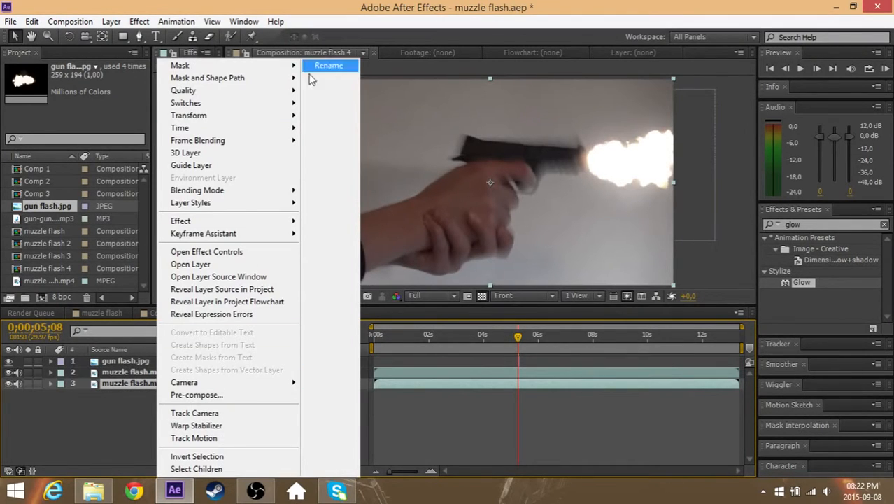
pyautogui.click(328, 68)
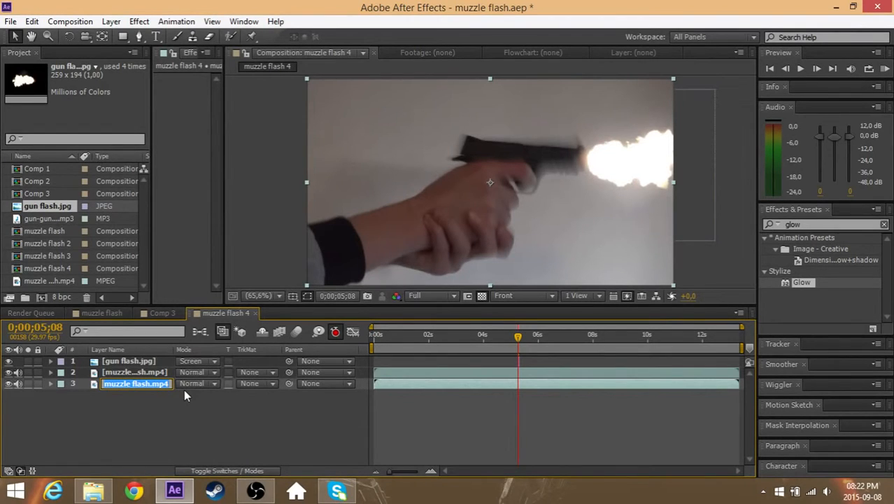
pyautogui.write('lighting')
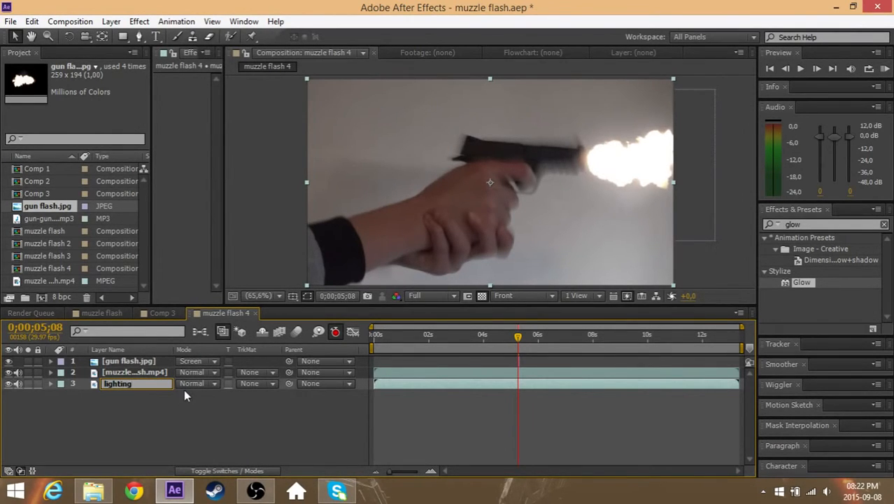
pyautogui.press('Return')
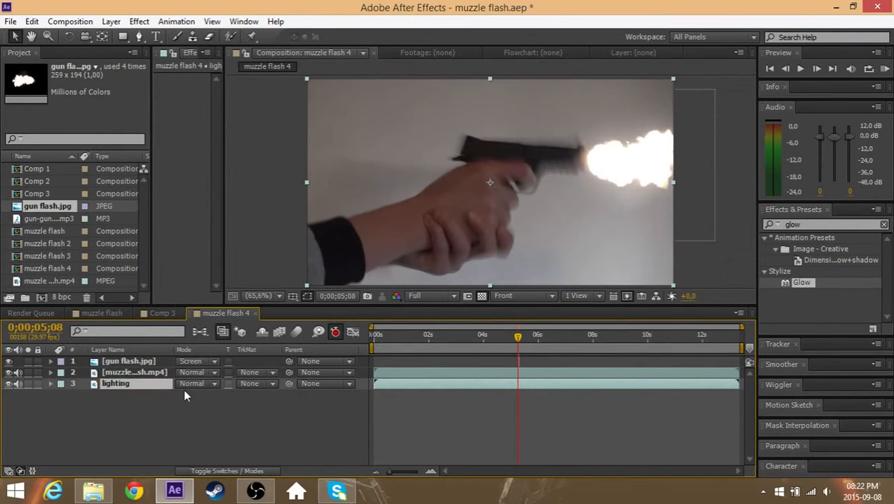
pyautogui.moveTo(151, 384)
pyautogui.mouseDown()
pyautogui.moveTo(157, 363)
pyautogui.moveTo(158, 371)
pyautogui.mouseUp()
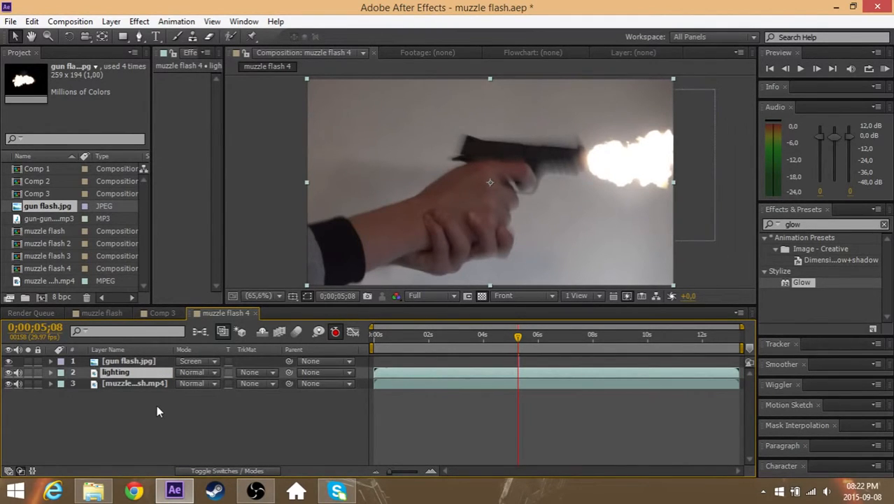
pyautogui.click(78, 409)
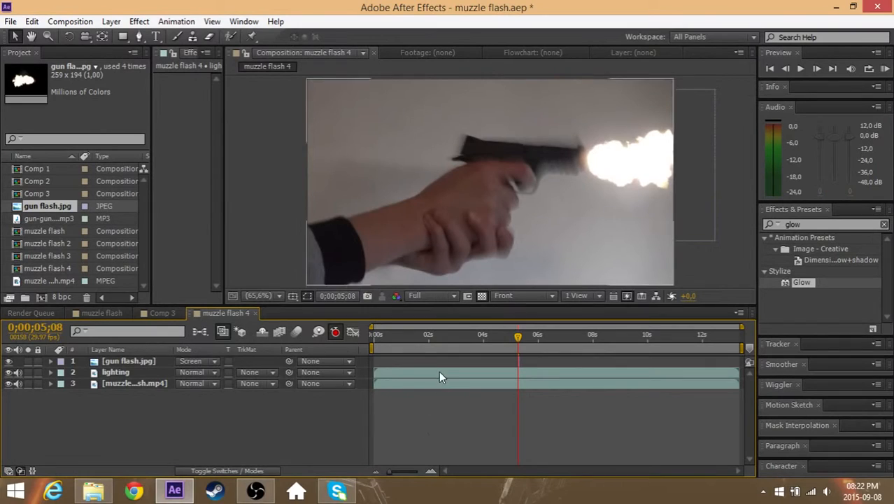
# Step: Trim the lighting layer to the gun flash layer's two frames starting at 0;00;05;08 and set its blending mode to Add
pyautogui.moveTo(377, 372); pyautogui.dragTo(518, 378)
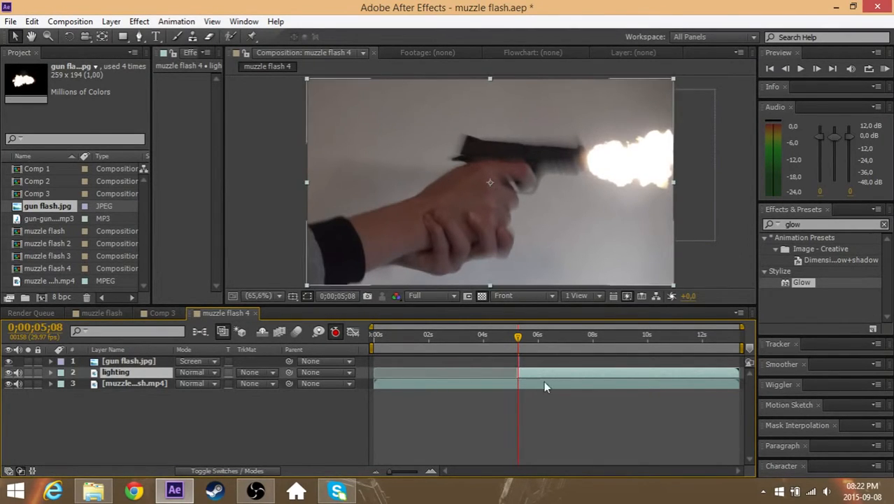
pyautogui.moveTo(738, 373); pyautogui.dragTo(518, 375)
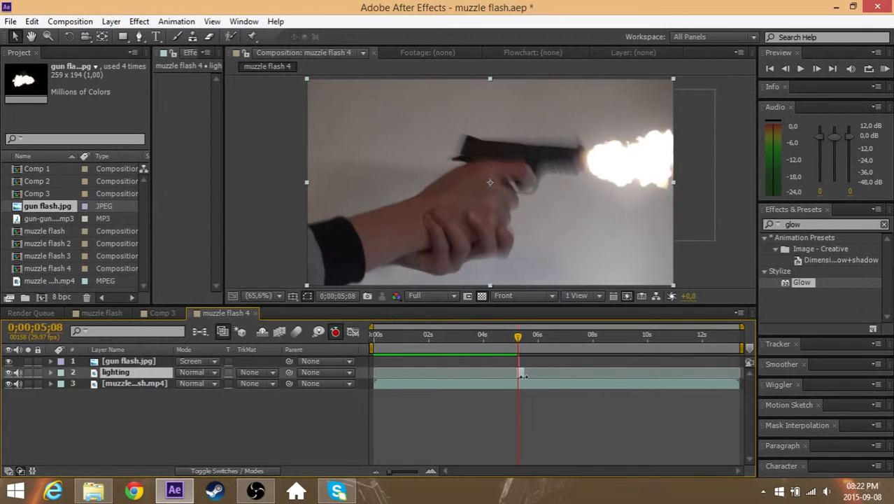
pyautogui.moveTo(398, 472); pyautogui.dragTo(425, 471)
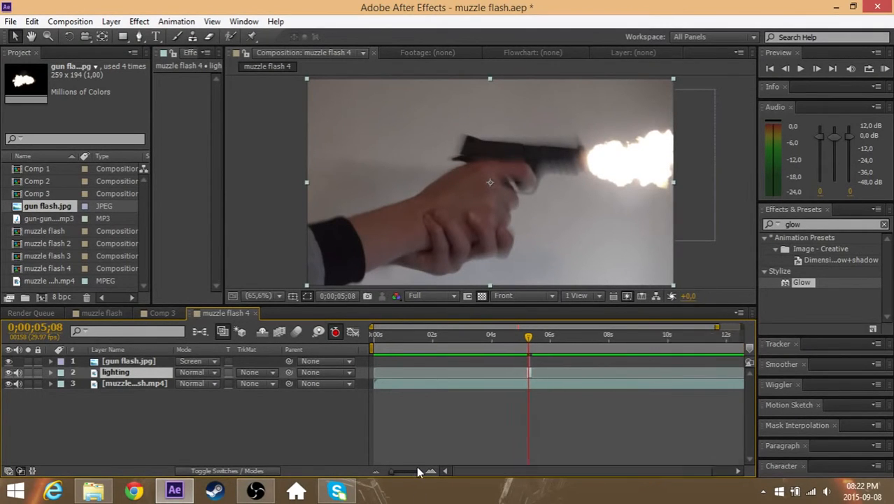
pyautogui.moveTo(689, 374); pyautogui.dragTo(621, 374)
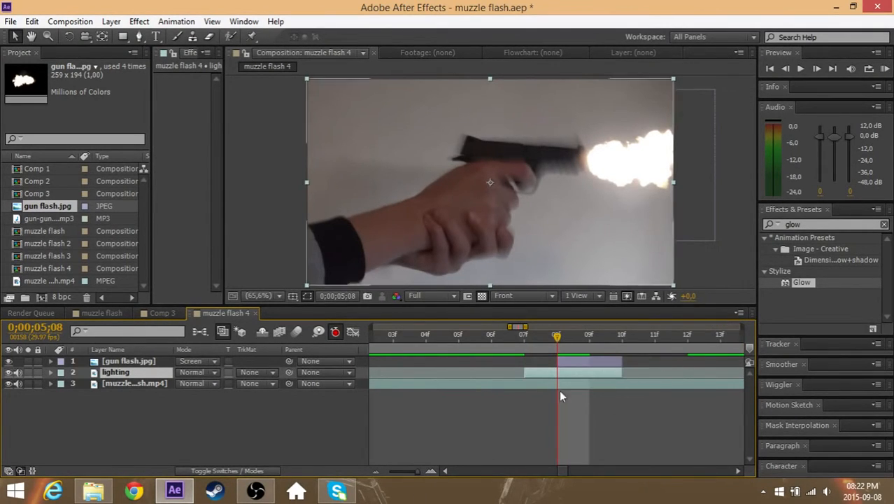
pyautogui.moveTo(523, 374); pyautogui.dragTo(549, 376)
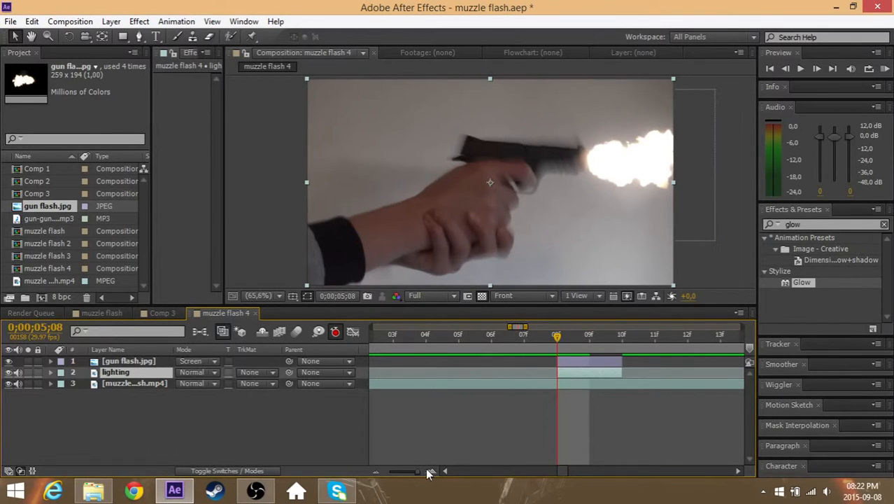
pyautogui.moveTo(420, 472)
pyautogui.mouseDown()
pyautogui.moveTo(377, 474)
pyautogui.moveTo(429, 474)
pyautogui.mouseUp()
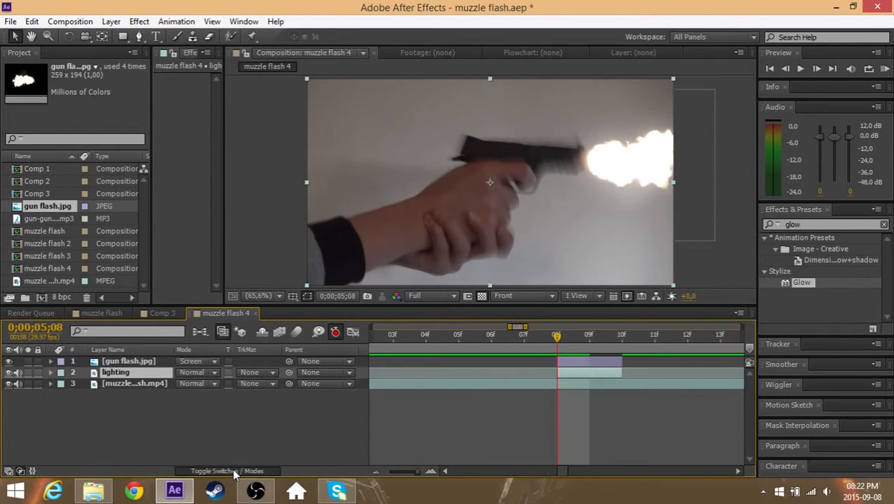
pyautogui.click(213, 372)
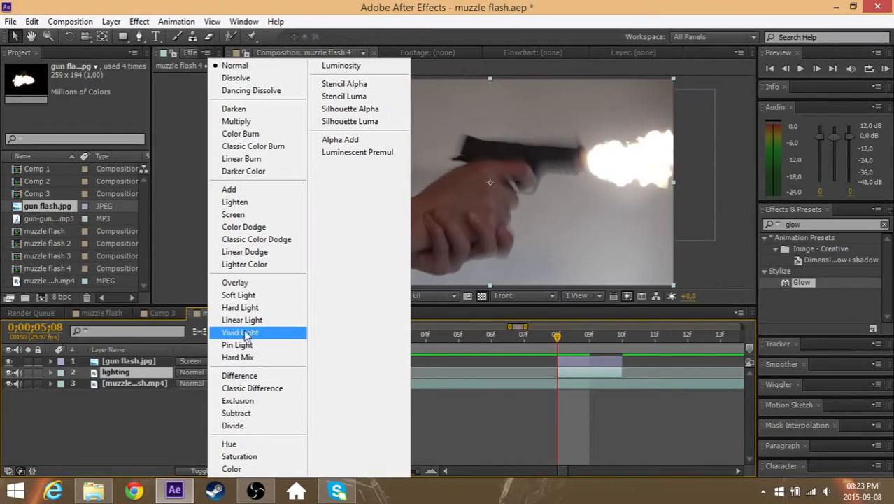
pyautogui.click(257, 190)
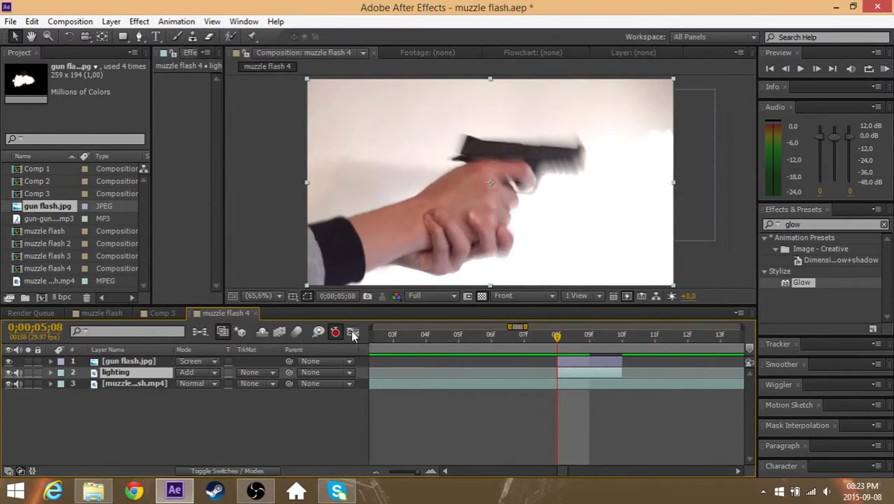
# Step: Draw a closed Pen tool mask on the lighting layer around the pistol, hands and forearm up to the sleeve
pyautogui.click(140, 37)
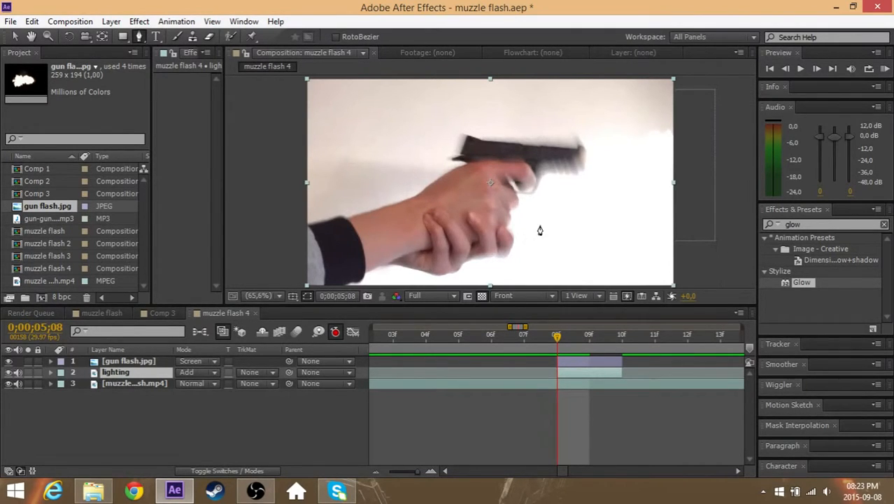
pyautogui.click(583, 168)
pyautogui.click(581, 146)
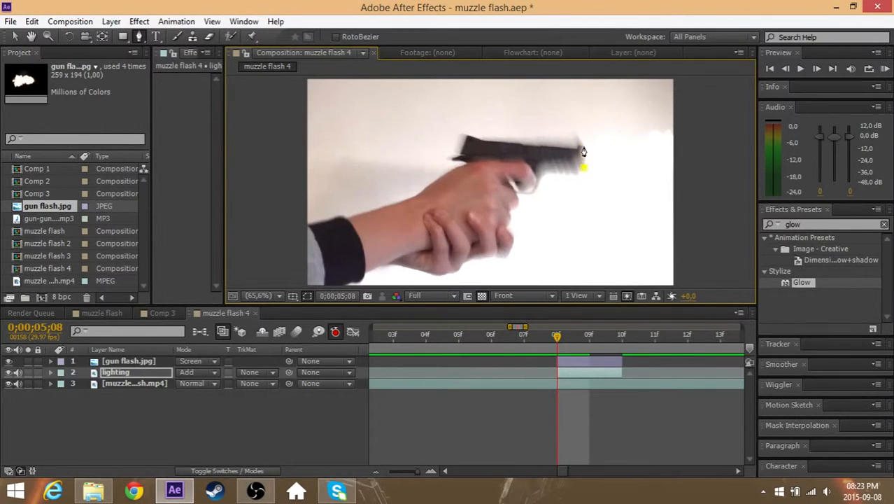
pyautogui.click(552, 145)
pyautogui.click(519, 143)
pyautogui.click(487, 139)
pyautogui.click(462, 149)
pyautogui.click(455, 166)
pyautogui.click(422, 191)
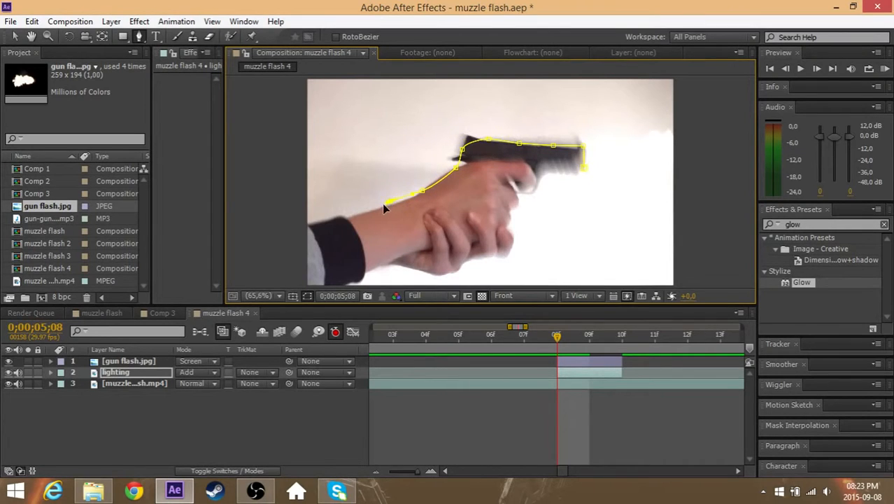
pyautogui.click(383, 204)
pyautogui.click(370, 222)
pyautogui.click(391, 257)
pyautogui.click(428, 269)
pyautogui.click(454, 267)
pyautogui.click(481, 258)
pyautogui.click(508, 253)
pyautogui.click(514, 236)
pyautogui.click(508, 219)
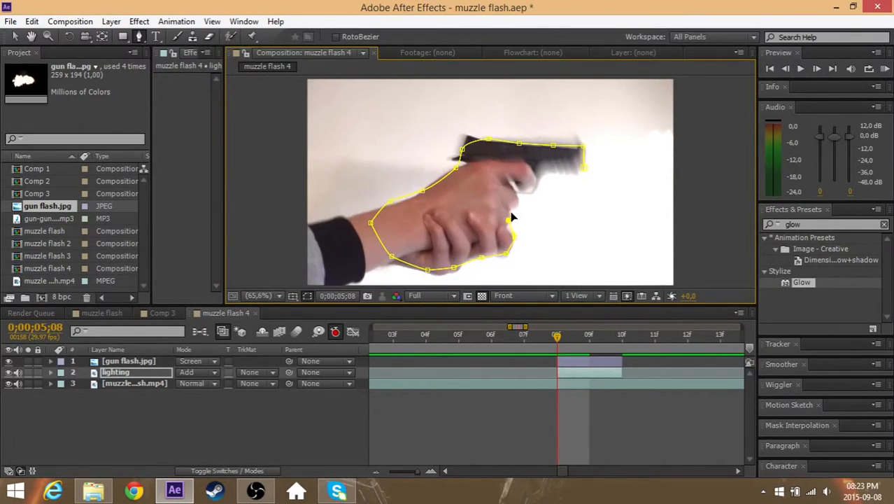
pyautogui.click(513, 208)
pyautogui.click(521, 194)
pyautogui.click(533, 191)
pyautogui.click(538, 180)
pyautogui.click(548, 171)
pyautogui.click(562, 174)
pyautogui.click(584, 166)
# Step: Draw a second closed mask on the lighting layer over the wall above the flash, extending beyond the frame edges
pyautogui.click(596, 145)
pyautogui.click(572, 132)
pyautogui.click(566, 102)
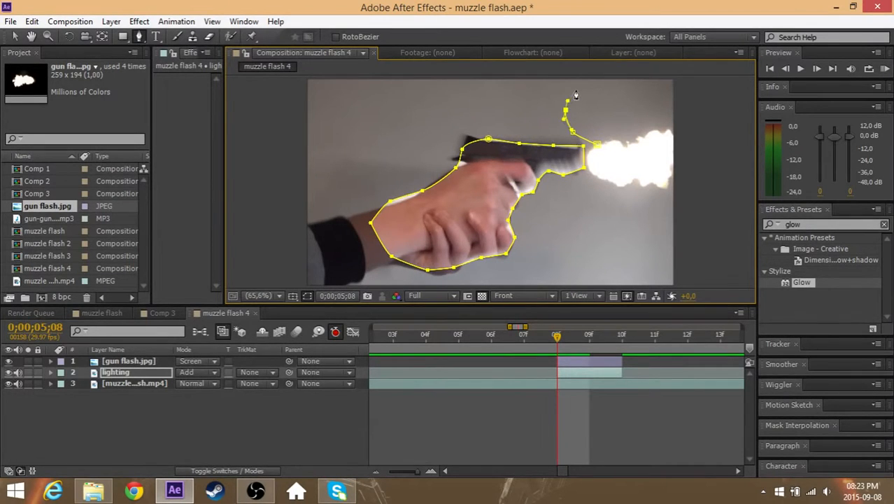
pyautogui.press(',')
pyautogui.click(572, 92)
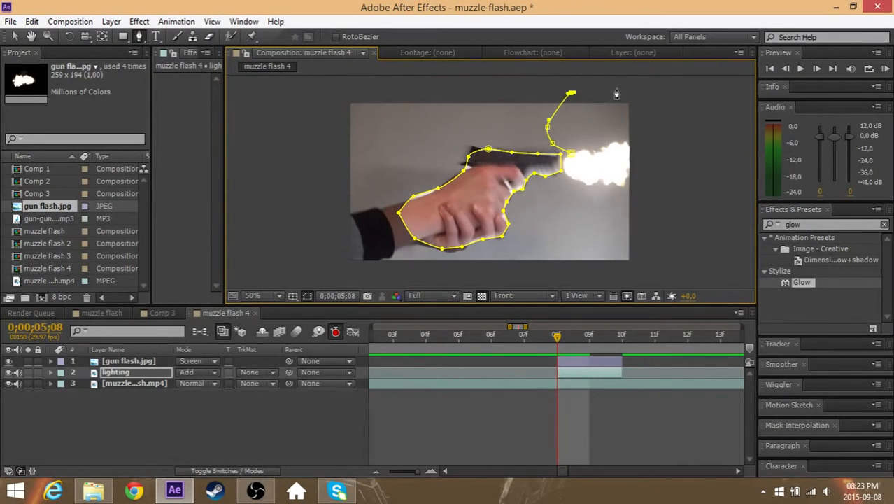
pyautogui.click(628, 88)
pyautogui.click(656, 118)
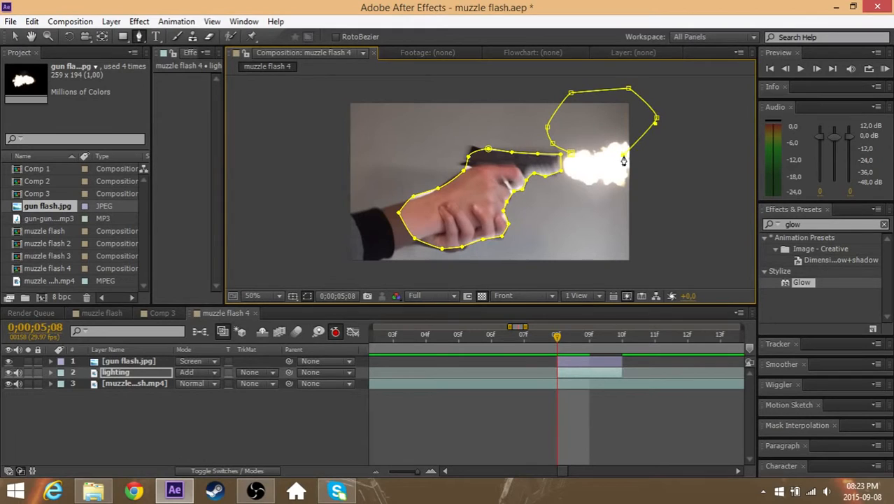
pyautogui.click(571, 152)
# Step: Draw a third closed mask on the lighting layer over the wall below the flash, extending past the frame's side edge
pyautogui.click(567, 175)
pyautogui.click(544, 189)
pyautogui.click(551, 225)
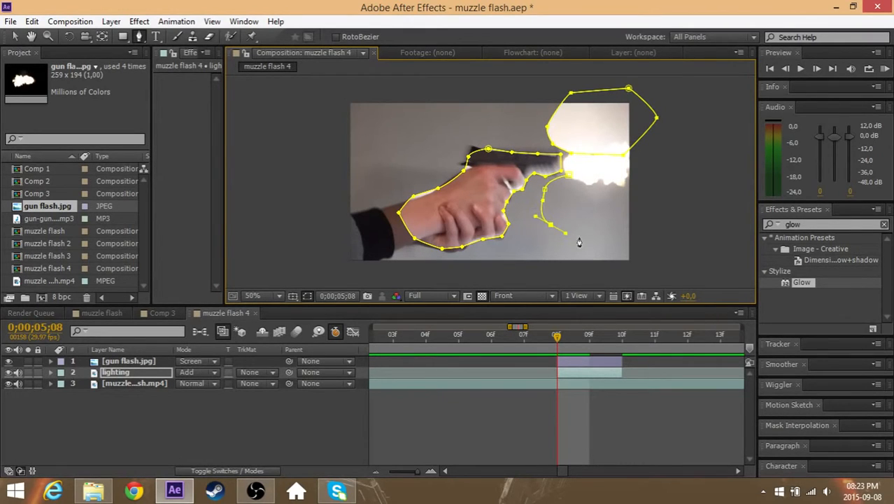
pyautogui.click(599, 241)
pyautogui.click(612, 242)
pyautogui.click(656, 236)
pyautogui.click(667, 196)
pyautogui.click(640, 175)
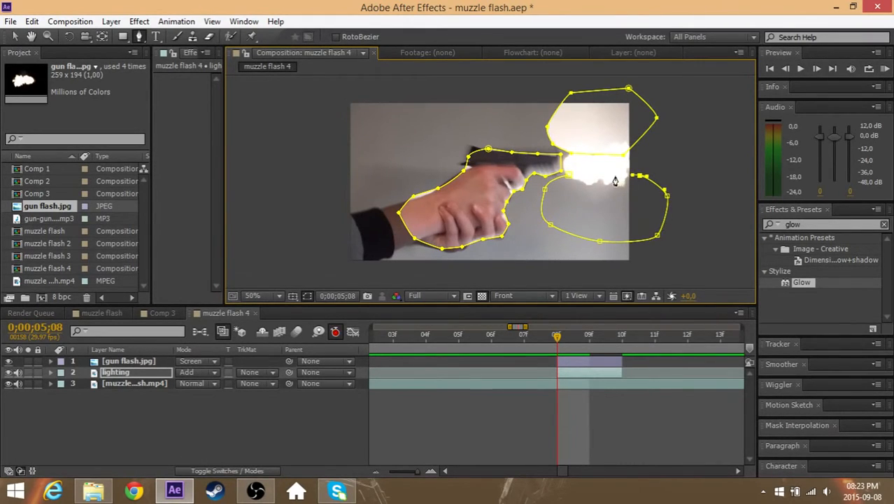
pyautogui.click(614, 174)
pyautogui.click(571, 180)
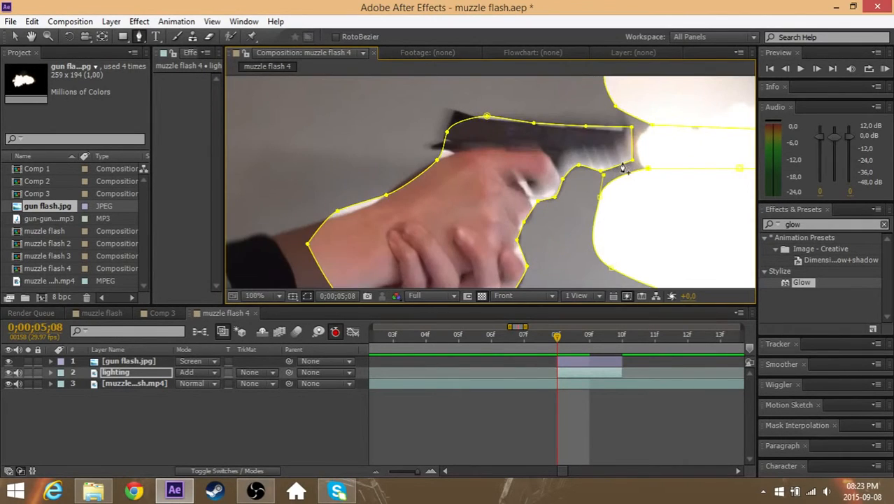
# Step: Set the Mask Feather of the lighting layer's pistol-and-hand mask, Mask 1, to 114,0 pixels
pyautogui.click(273, 295)
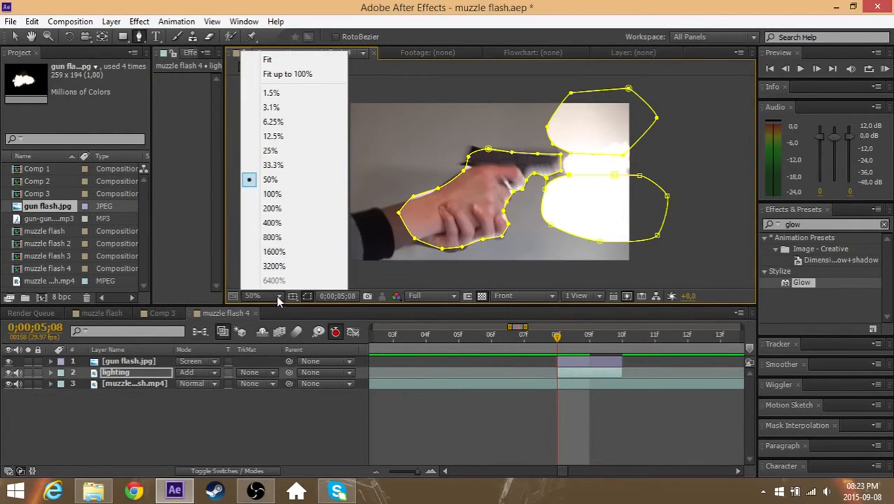
pyautogui.click(287, 74)
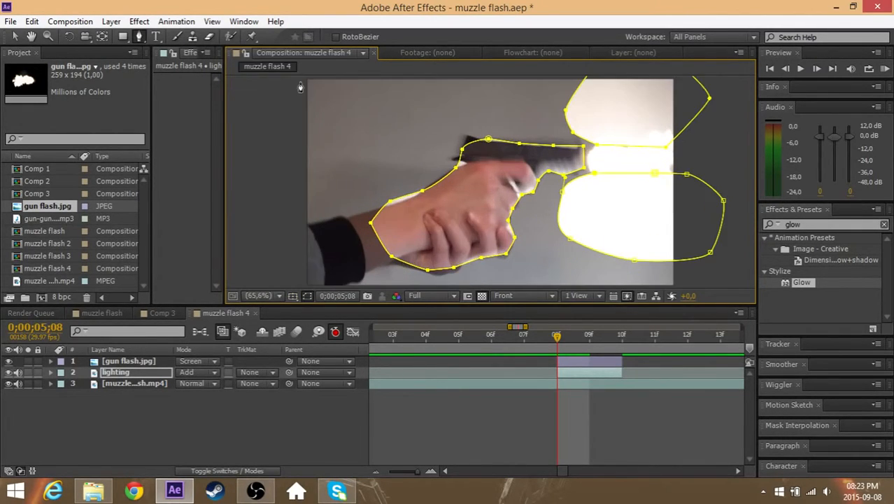
pyautogui.click(126, 360)
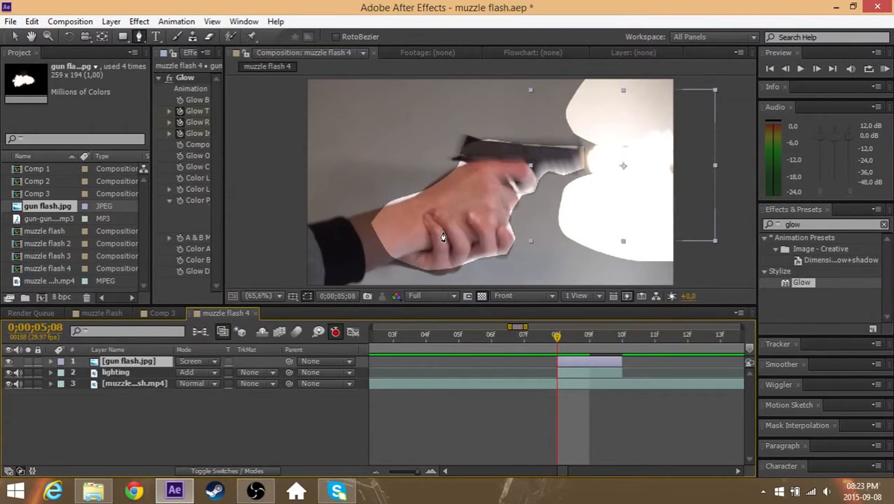
pyautogui.click(130, 371)
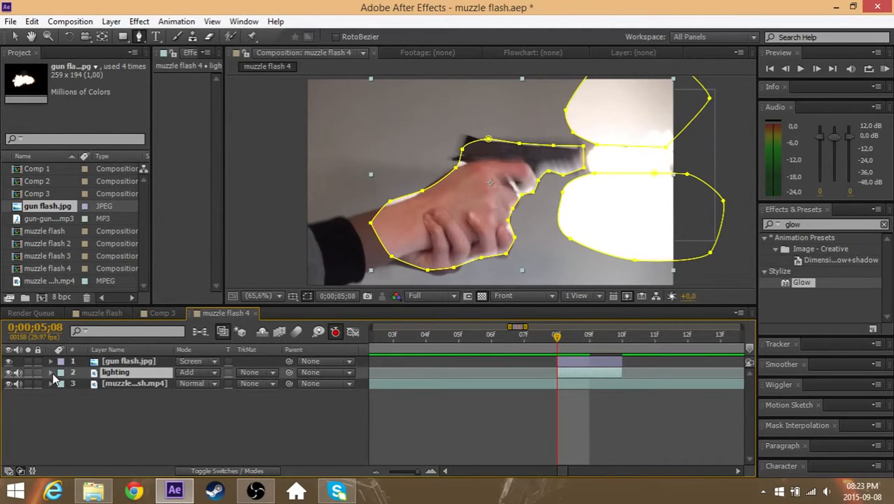
pyautogui.click(51, 372)
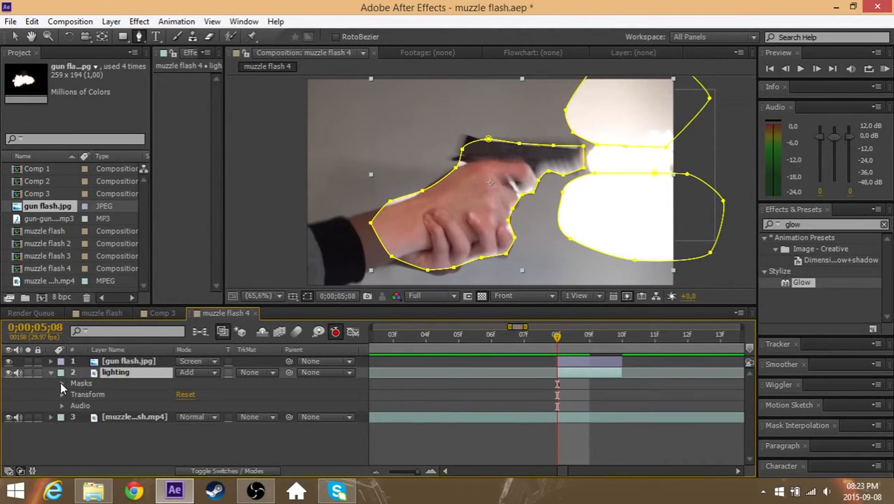
pyautogui.click(62, 383)
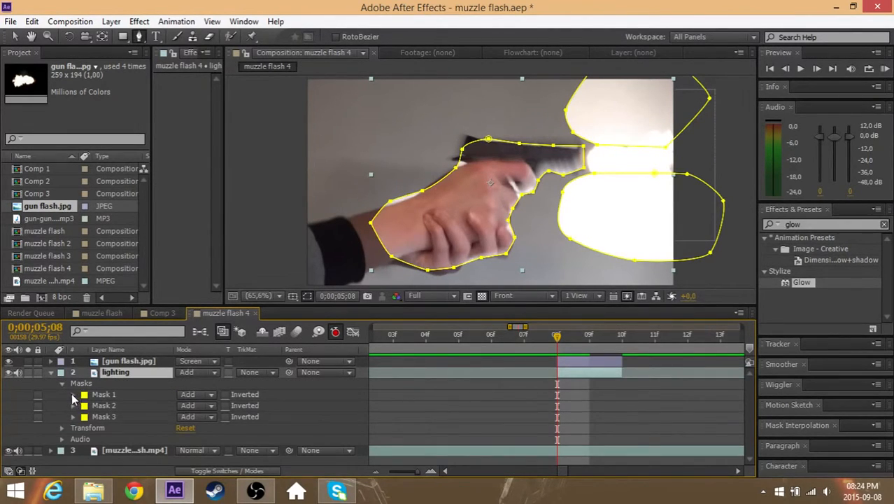
pyautogui.click(73, 395)
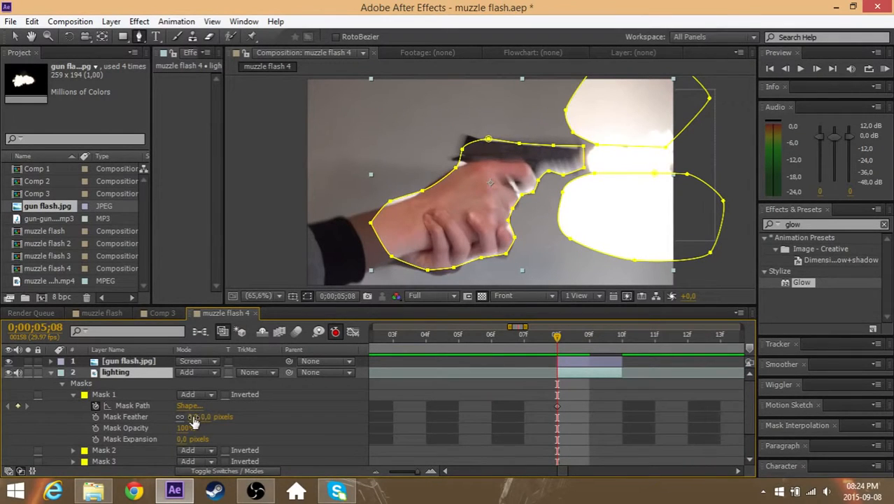
pyautogui.moveTo(193, 420); pyautogui.dragTo(268, 416)
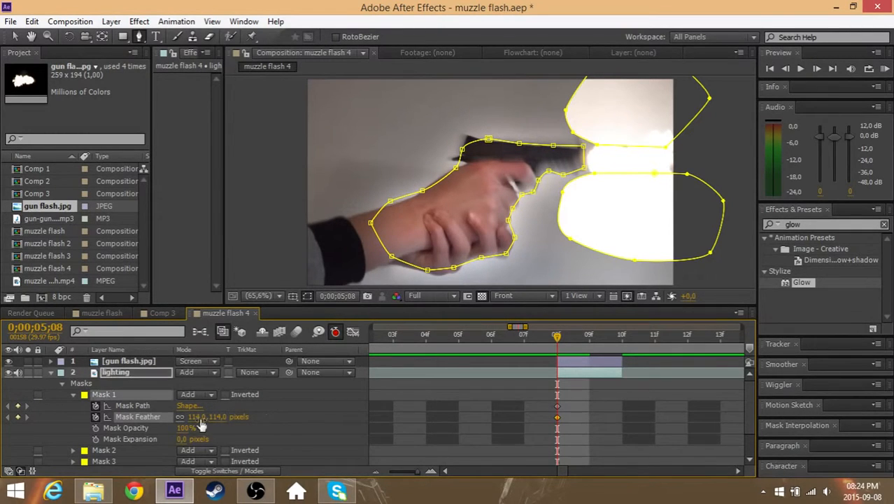
# Step: Set the Mask Feather of the lighting layer's mask above the flash, Mask 2, to 116,0 pixels
pyautogui.scroll(-3, 118, 429)
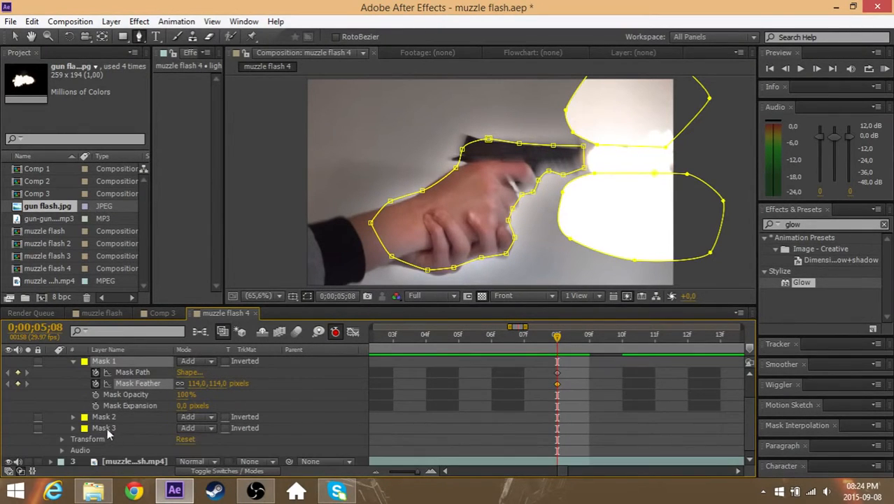
pyautogui.click(73, 417)
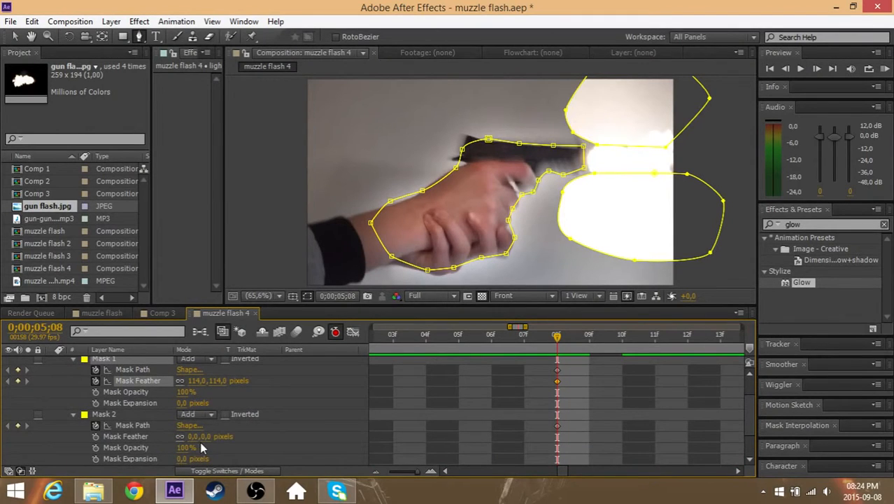
pyautogui.moveTo(198, 437); pyautogui.dragTo(268, 435)
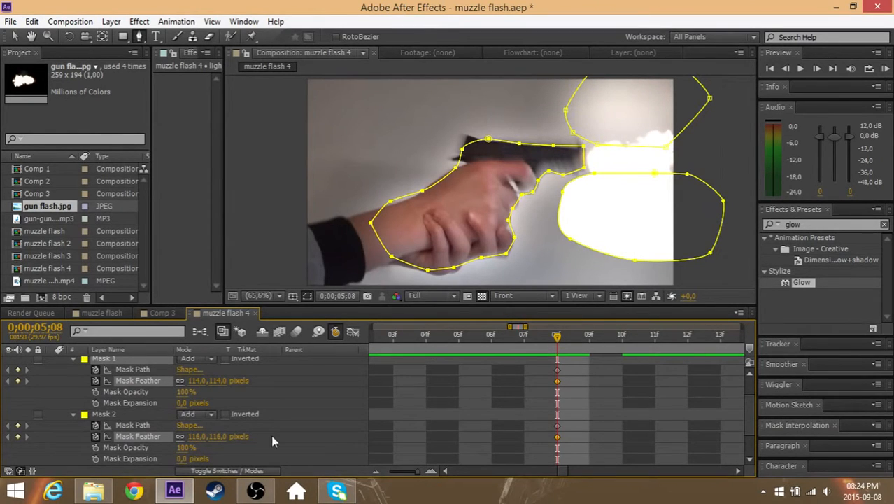
# Step: Set the Mask Feather of the lighting layer's mask below the flash, Mask 3, to 274,0 pixels
pyautogui.scroll(-2, 151, 427)
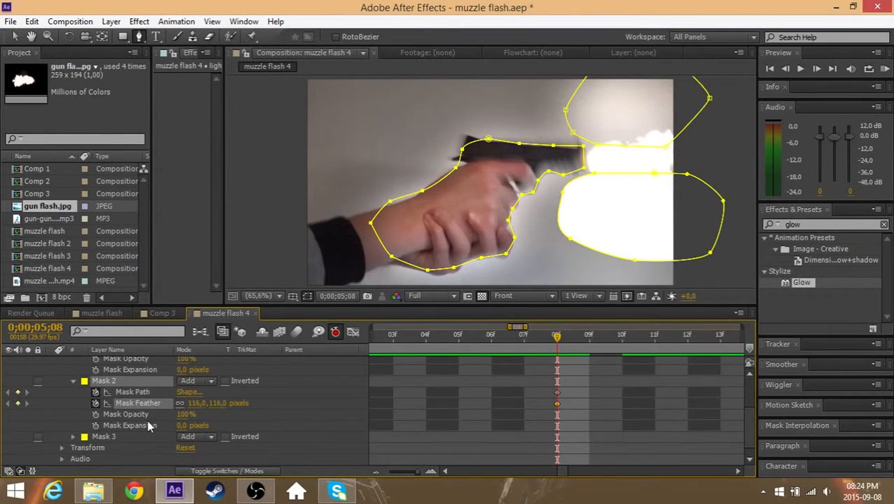
pyautogui.click(75, 436)
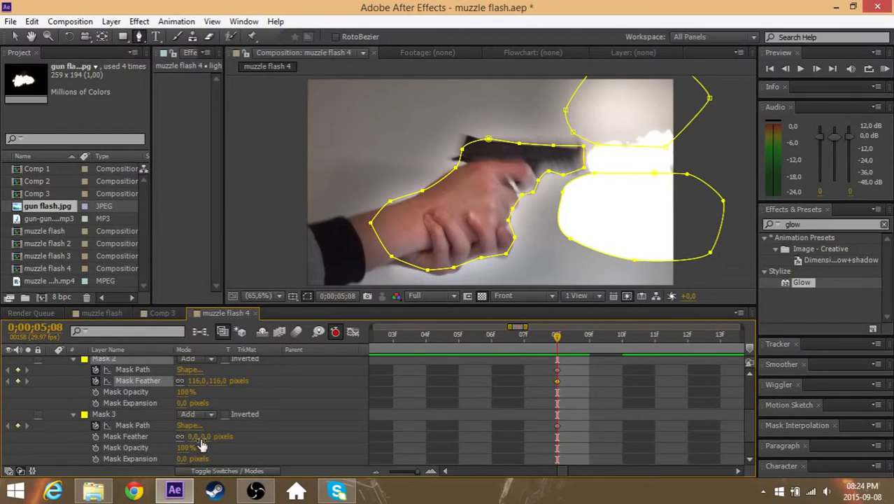
pyautogui.moveTo(202, 436); pyautogui.dragTo(380, 433)
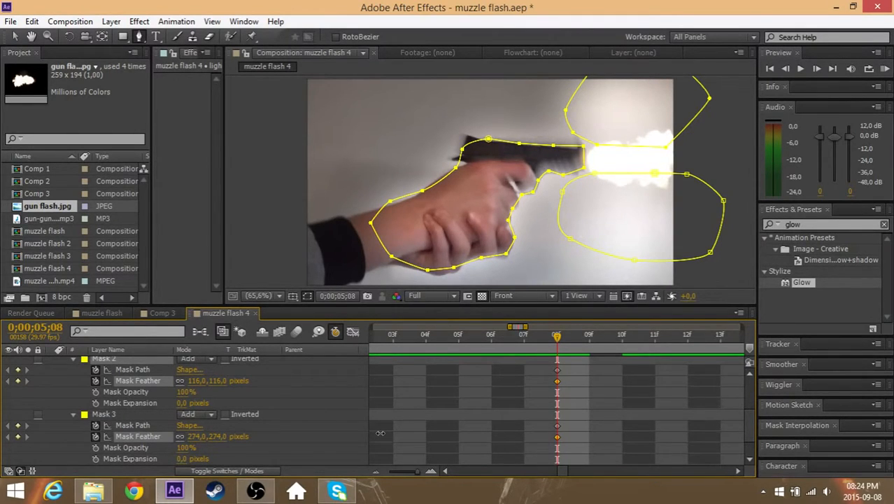
# Step: Switch from the Pen tool to the Selection tool and collapse the lighting layer's mask properties
pyautogui.click(286, 229)
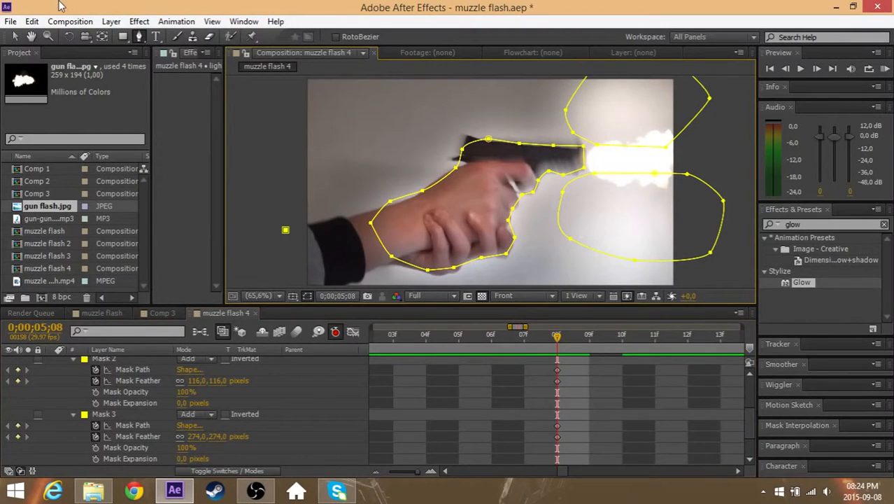
pyautogui.click(15, 36)
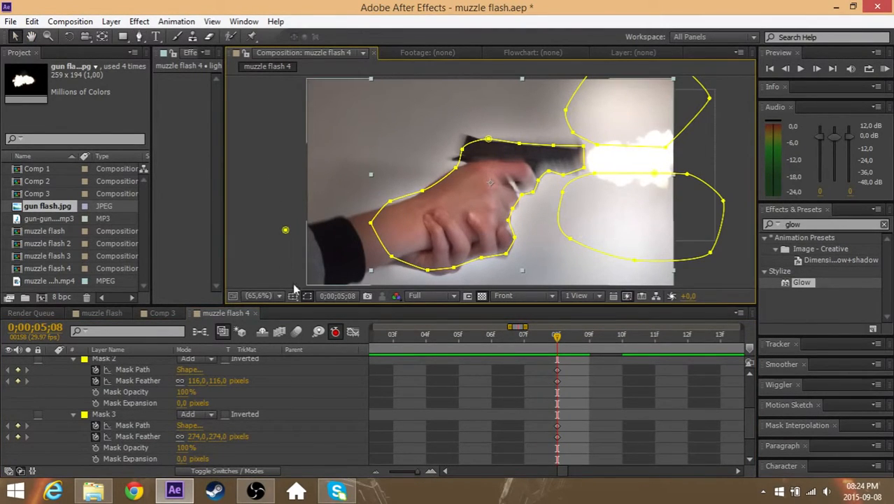
pyautogui.scroll(3, 43, 397)
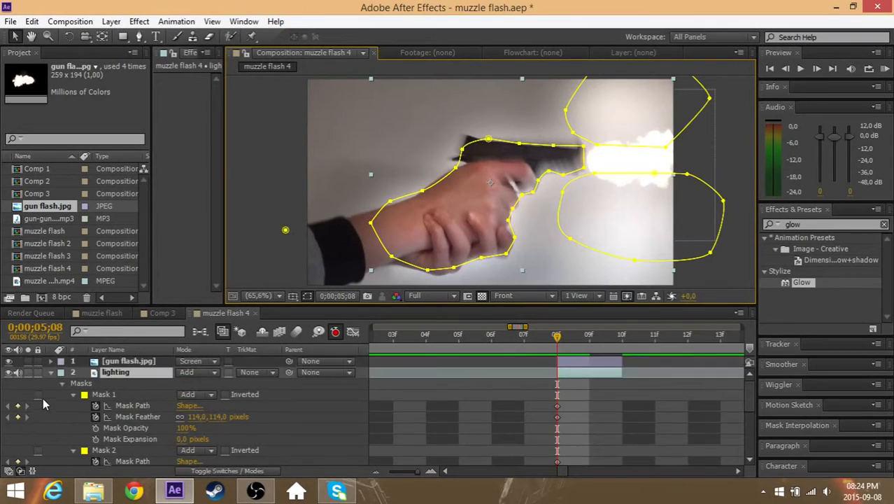
pyautogui.click(51, 373)
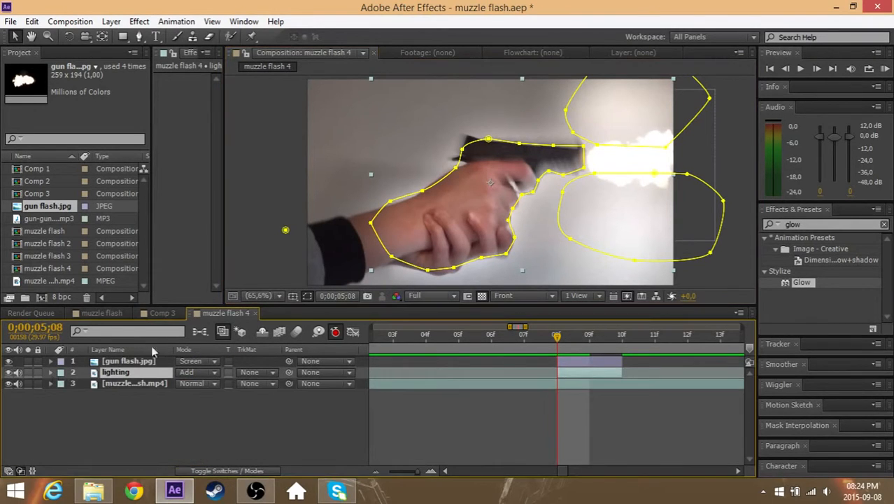
# Step: Hide the mask outlines by selecting the gun flash layer, and RAM-preview the shot from 0;00;05;01, just before the flash
pyautogui.click(569, 359)
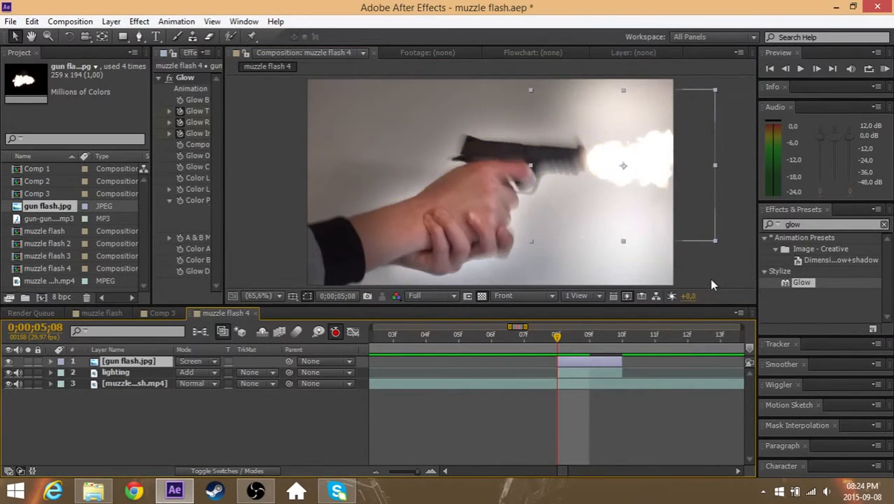
pyautogui.click(533, 341)
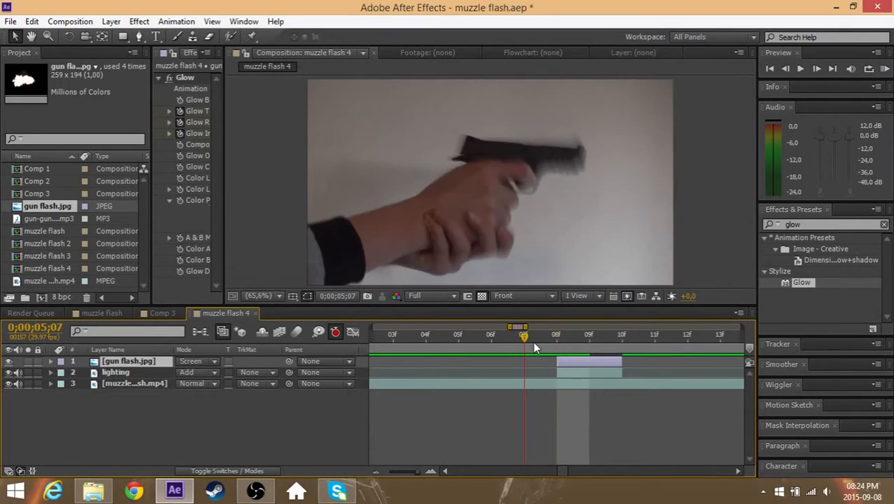
pyautogui.moveTo(536, 342); pyautogui.dragTo(357, 371)
pyautogui.click(884, 72)
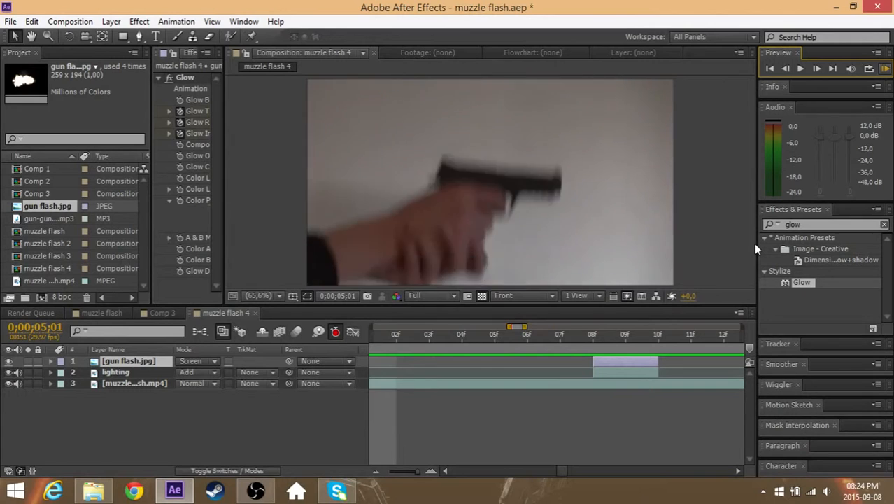
pyautogui.press('space')
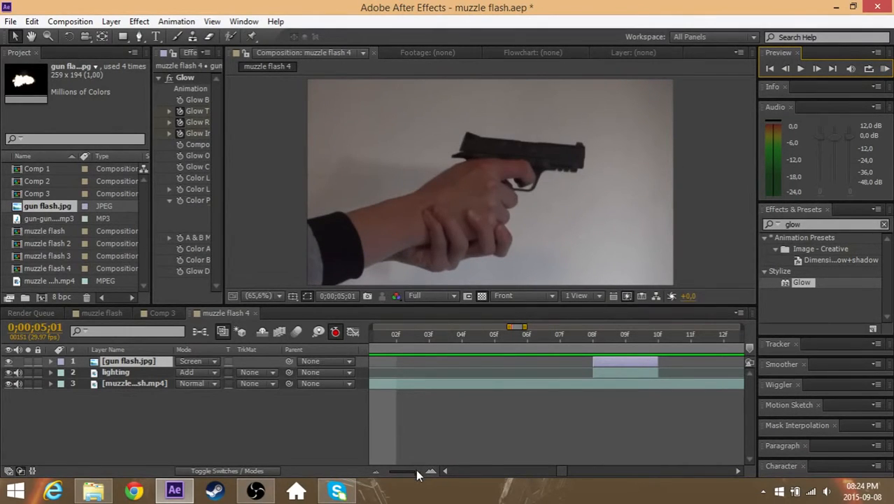
# Step: Add the gunshot MP3 to the muzzle flash 4 composition as the lowest layer, placed near the flash at 0;00;05;08
pyautogui.moveTo(415, 469); pyautogui.dragTo(371, 471)
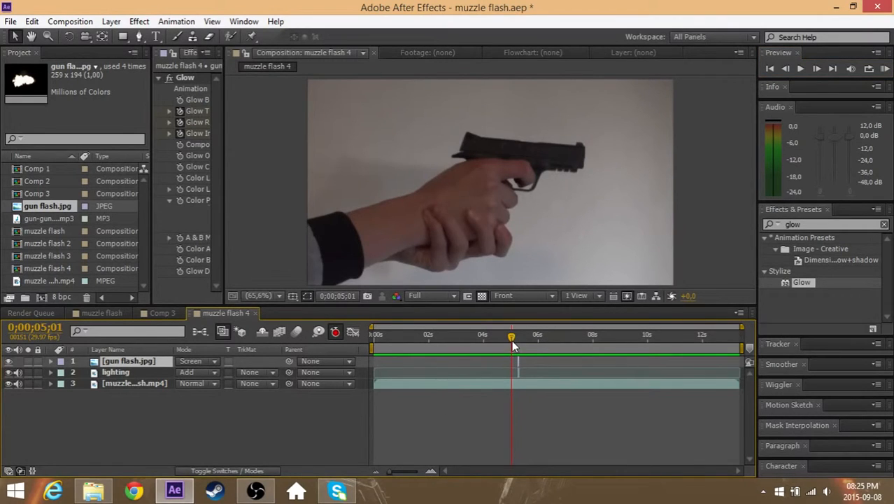
pyautogui.moveTo(512, 340); pyautogui.dragTo(517, 340)
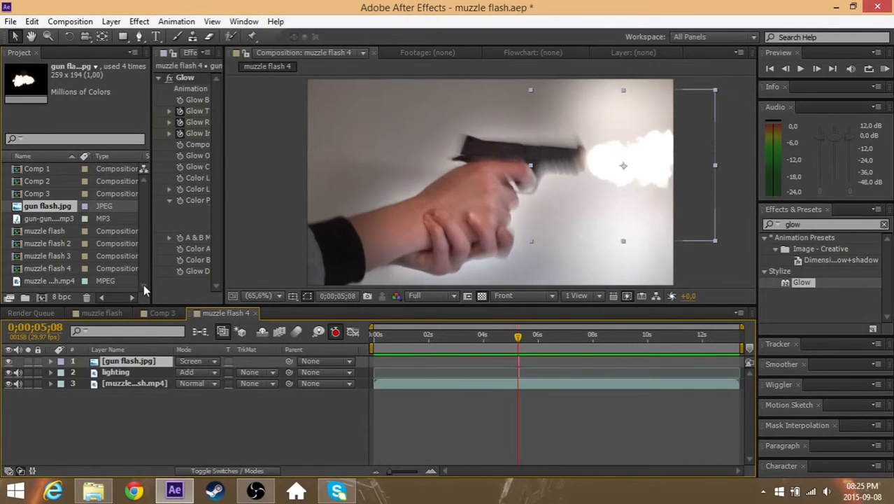
pyautogui.click(50, 220)
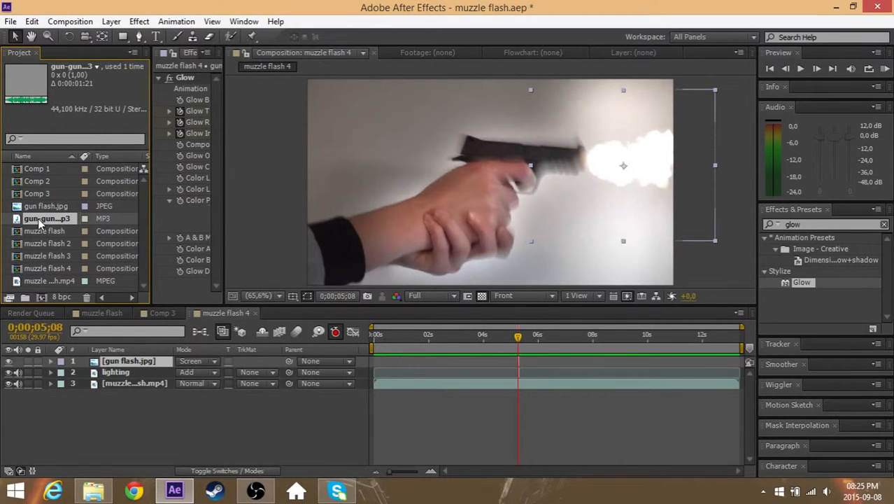
pyautogui.moveTo(40, 222)
pyautogui.mouseDown()
pyautogui.moveTo(302, 253)
pyautogui.moveTo(93, 235)
pyautogui.moveTo(462, 312)
pyautogui.moveTo(509, 347)
pyautogui.moveTo(524, 373)
pyautogui.moveTo(518, 395)
pyautogui.mouseUp()
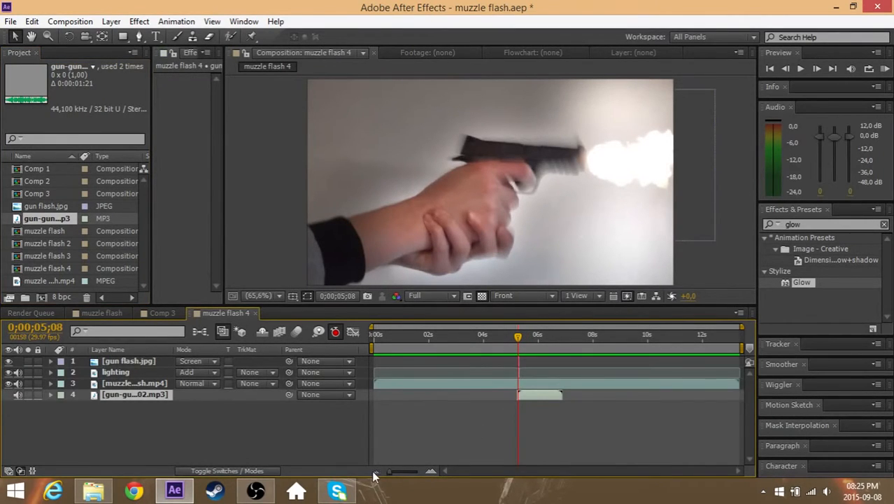
# Step: Align the start of the gunshot audio layer exactly with the flash's first frame at 0;00;05;08
pyautogui.moveTo(402, 474); pyautogui.dragTo(430, 474)
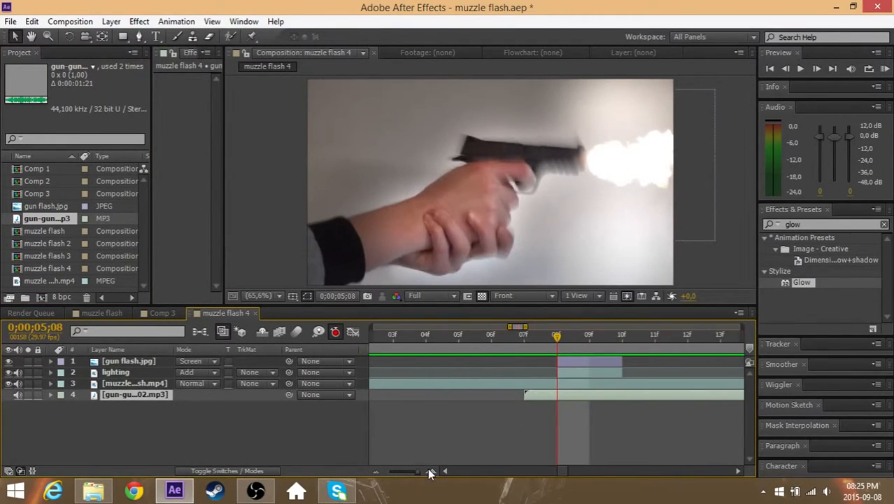
pyautogui.press('[')
pyautogui.moveTo(419, 473); pyautogui.dragTo(378, 475)
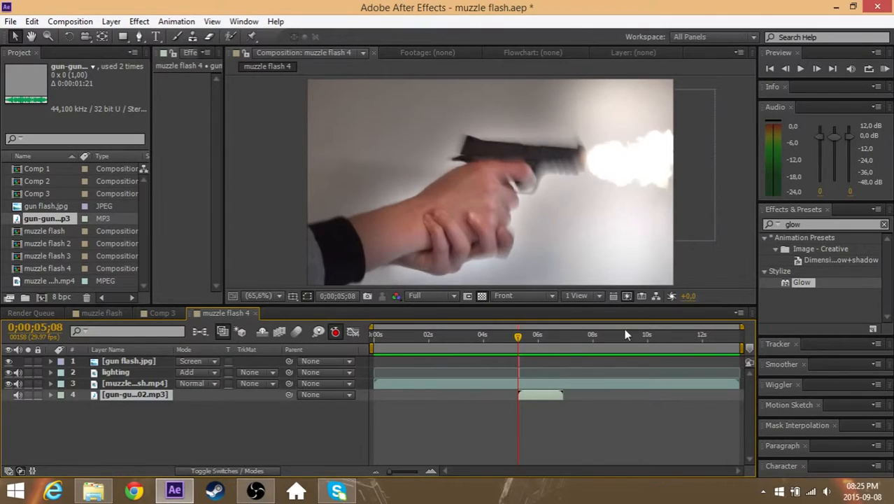
# Step: Preview the composition with the gunshot sound, and move the current time back before the shot to 0;00;04;14
pyautogui.click(883, 70)
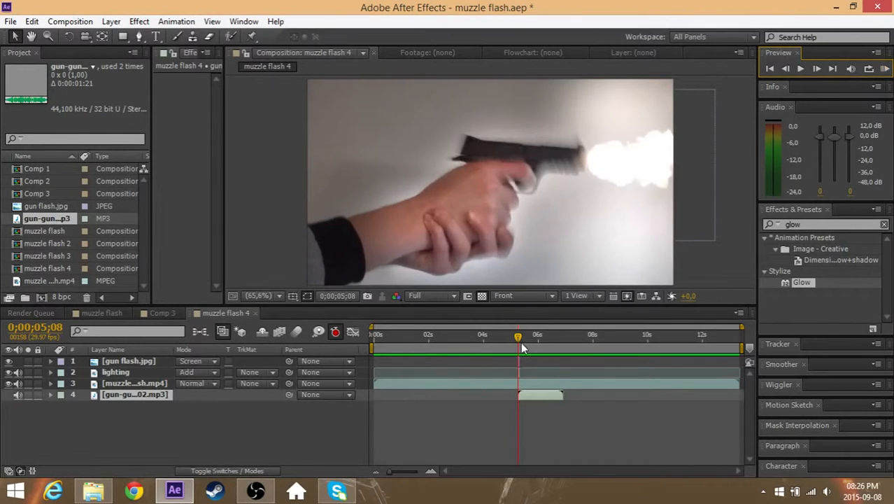
pyautogui.moveTo(519, 335); pyautogui.dragTo(409, 455)
pyautogui.moveTo(409, 340); pyautogui.dragTo(495, 349)
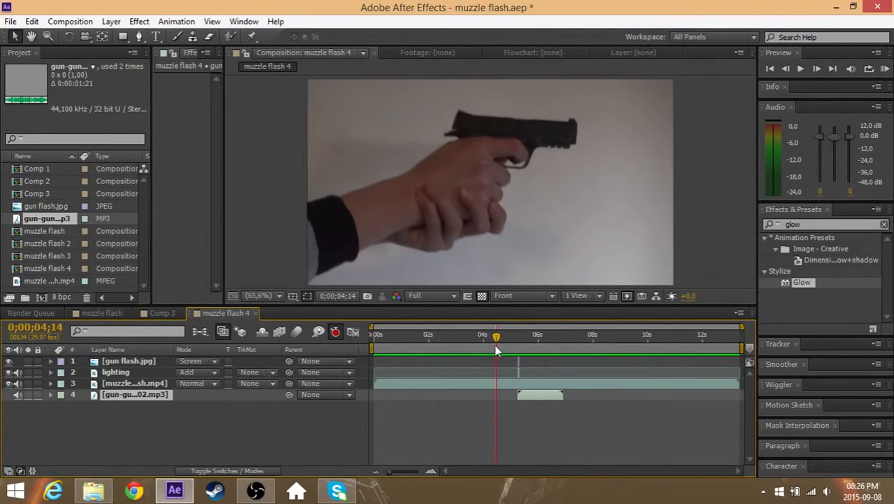